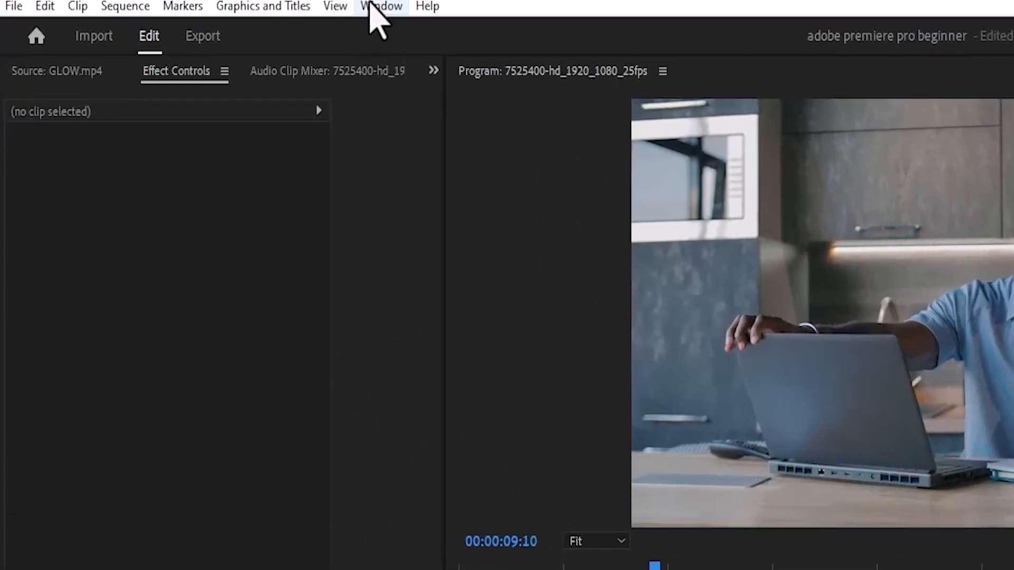
Make the editing tools available in the workspace by showing the Tools panel.
click(372, 7)
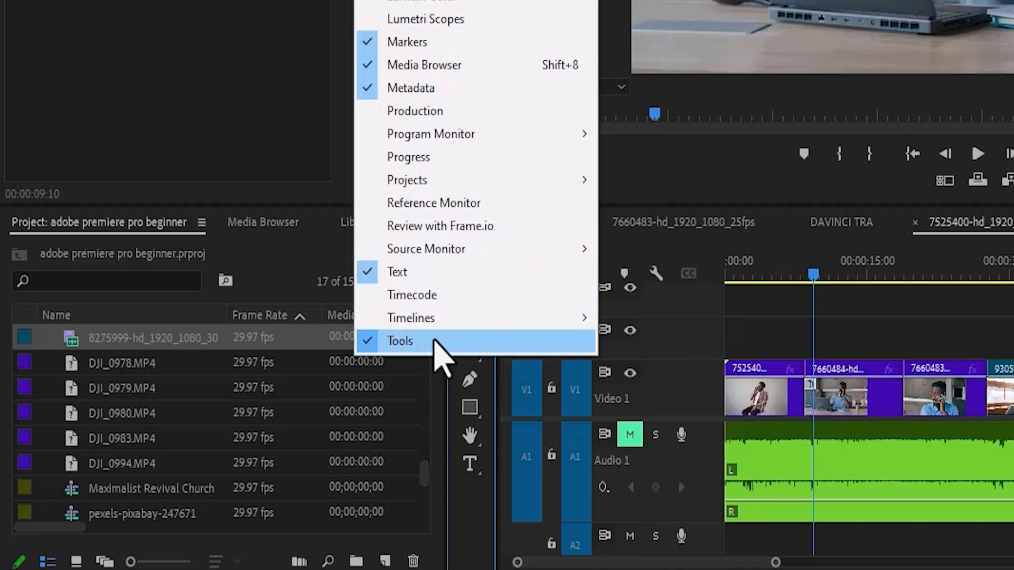
click(438, 346)
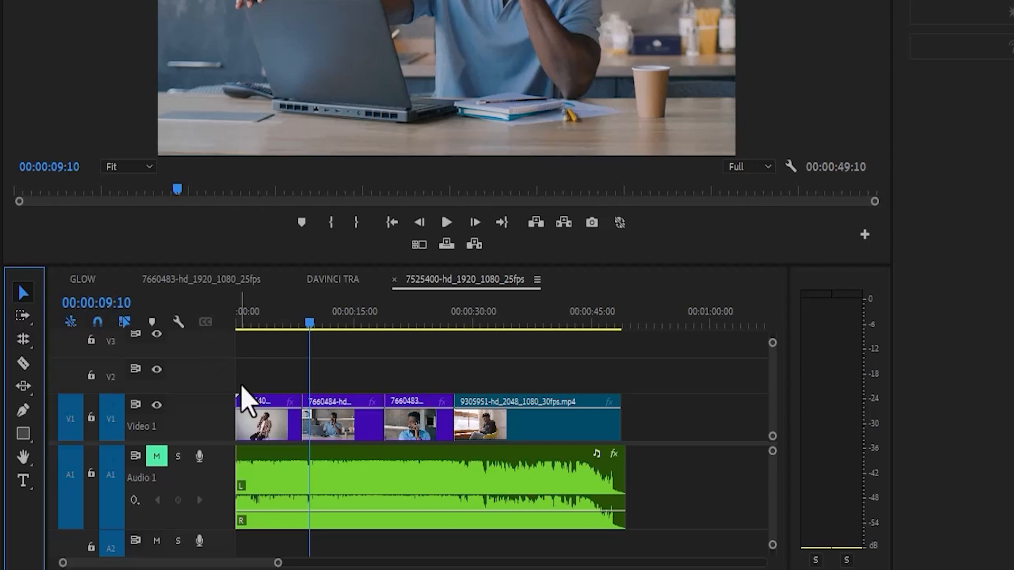
Move the first V1 clip onto V2 so it starts at about 13 seconds, and undo the move.
click(261, 427)
drag(262, 429, 362, 376)
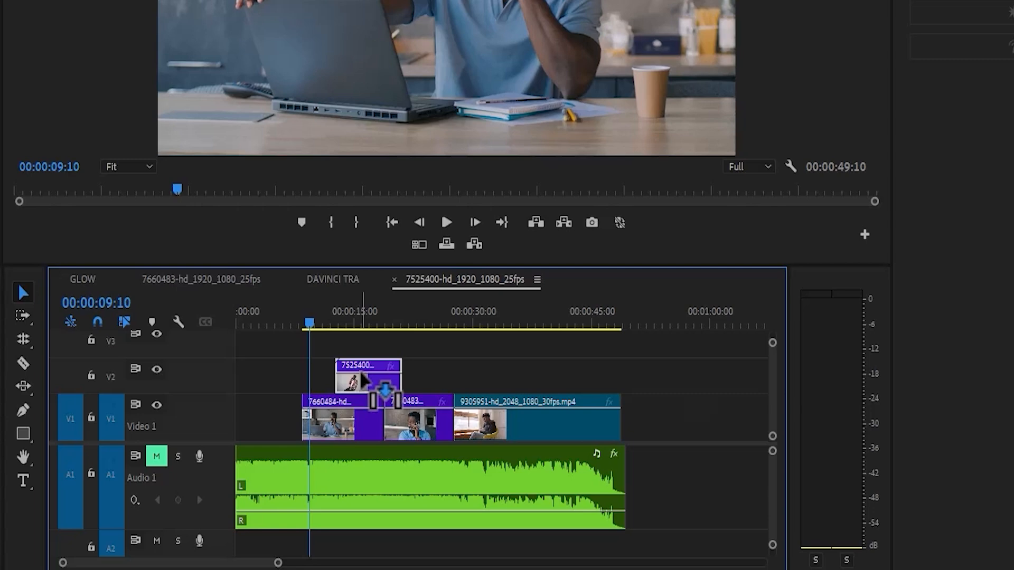
drag(362, 379, 362, 379)
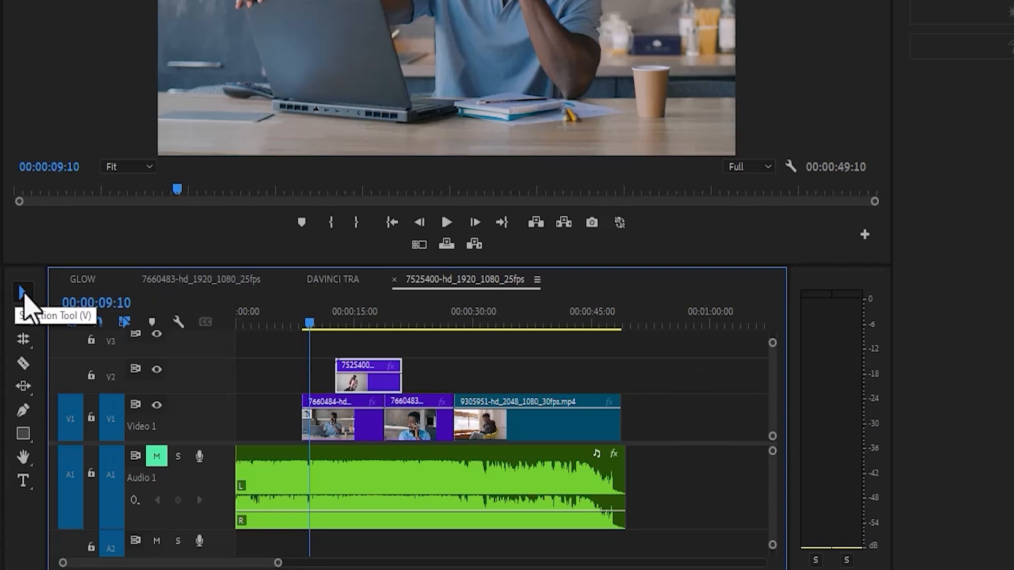
key(ctrl+z)
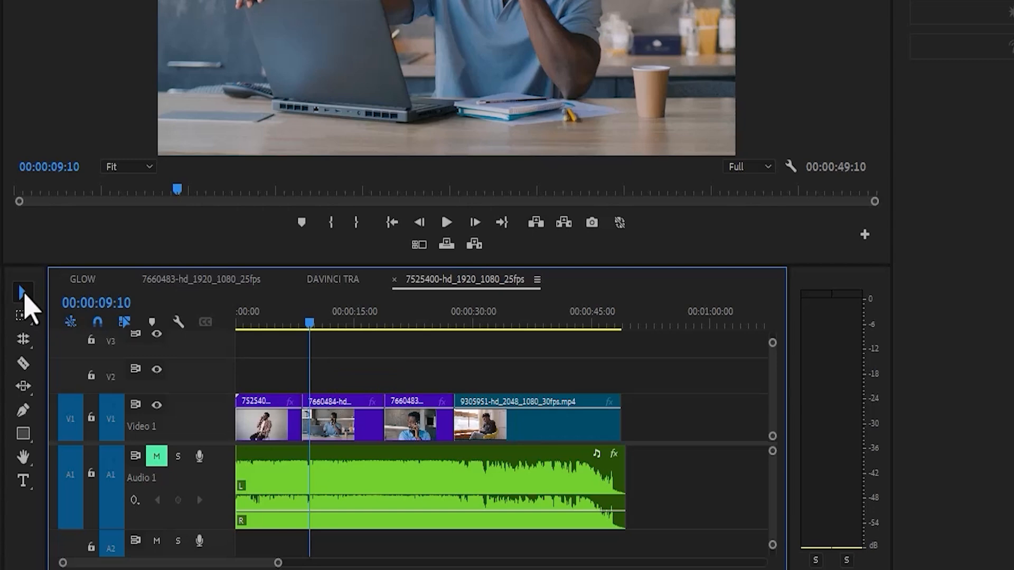
Using Track Select Forward, shift everything from the second clip onward, including the audio, about 13 seconds later, and undo the shift.
click(25, 316)
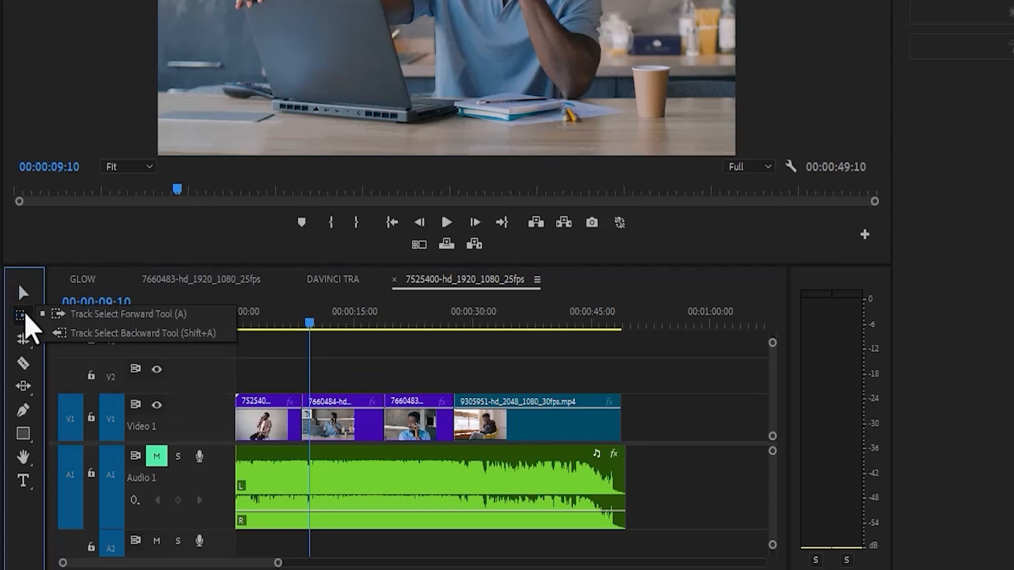
click(26, 317)
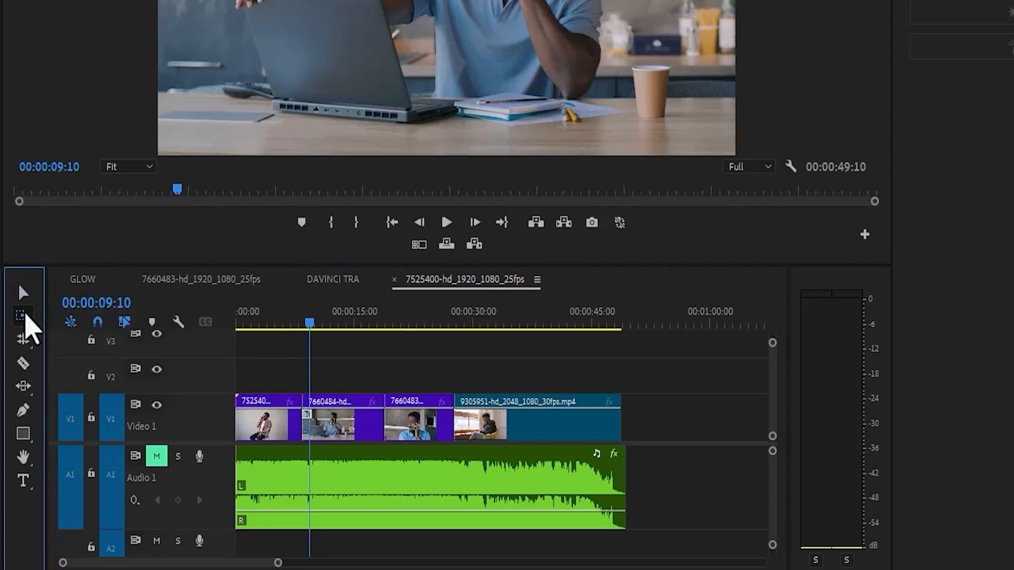
click(25, 317)
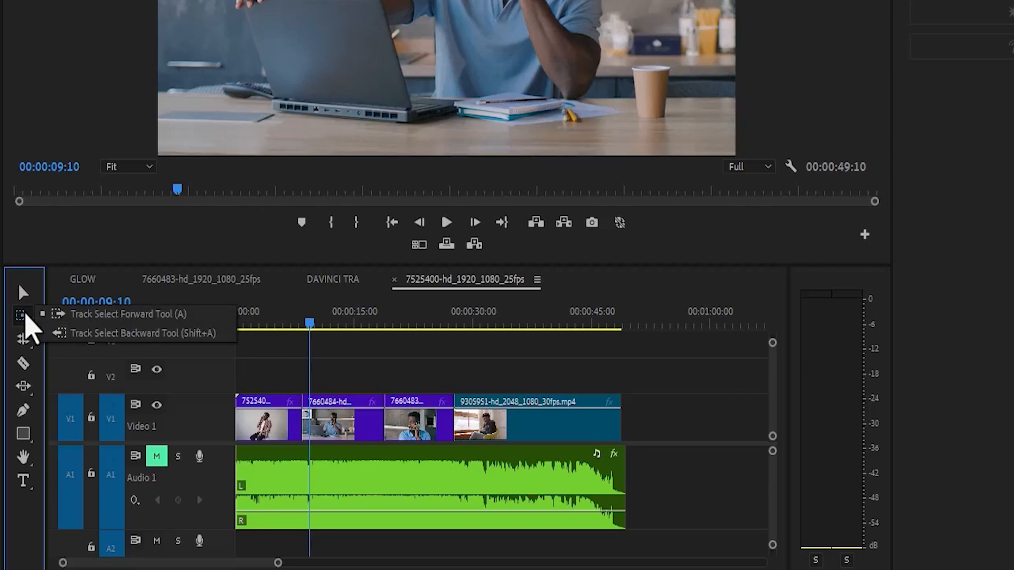
click(88, 322)
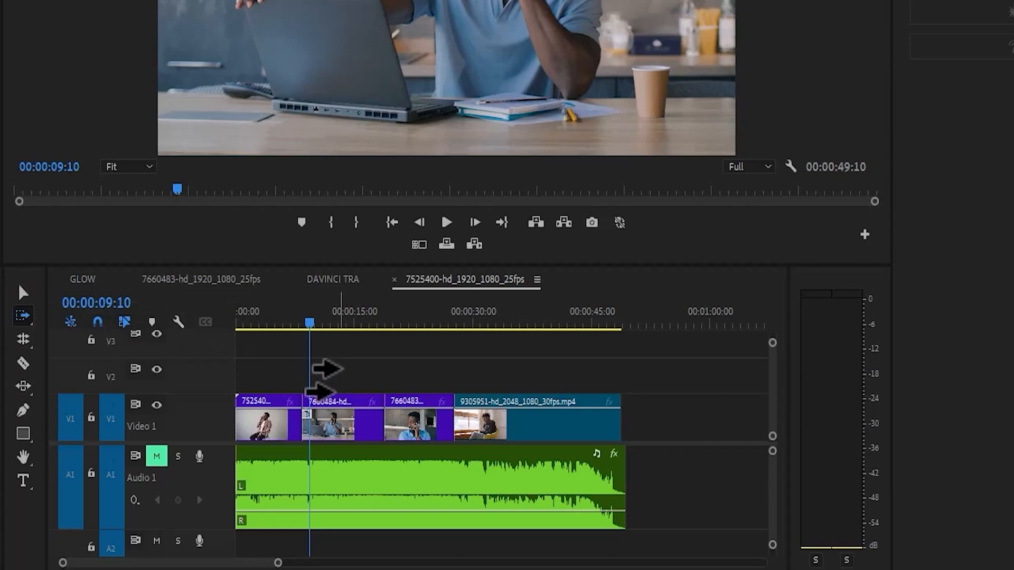
click(322, 380)
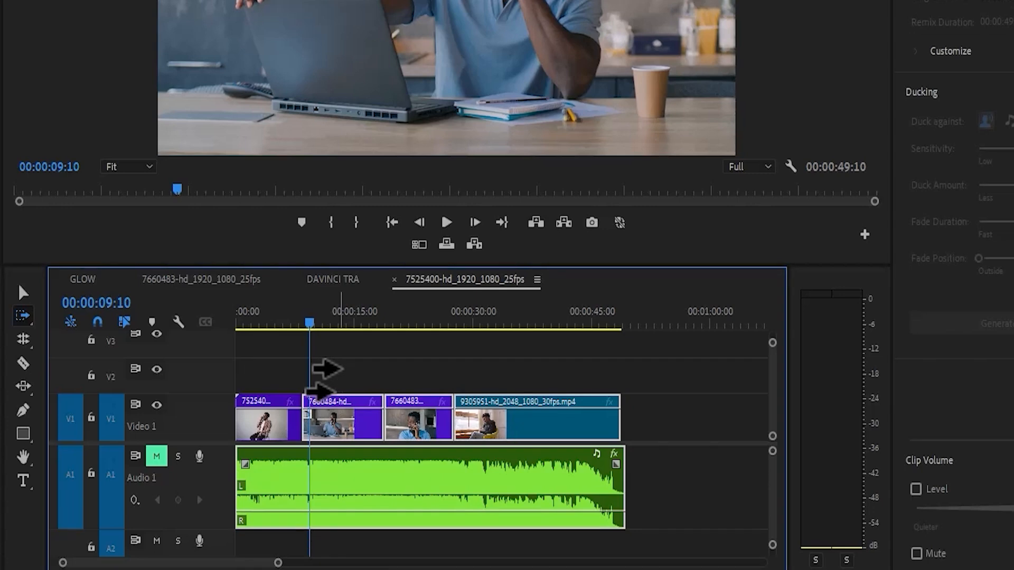
drag(322, 380, 442, 373)
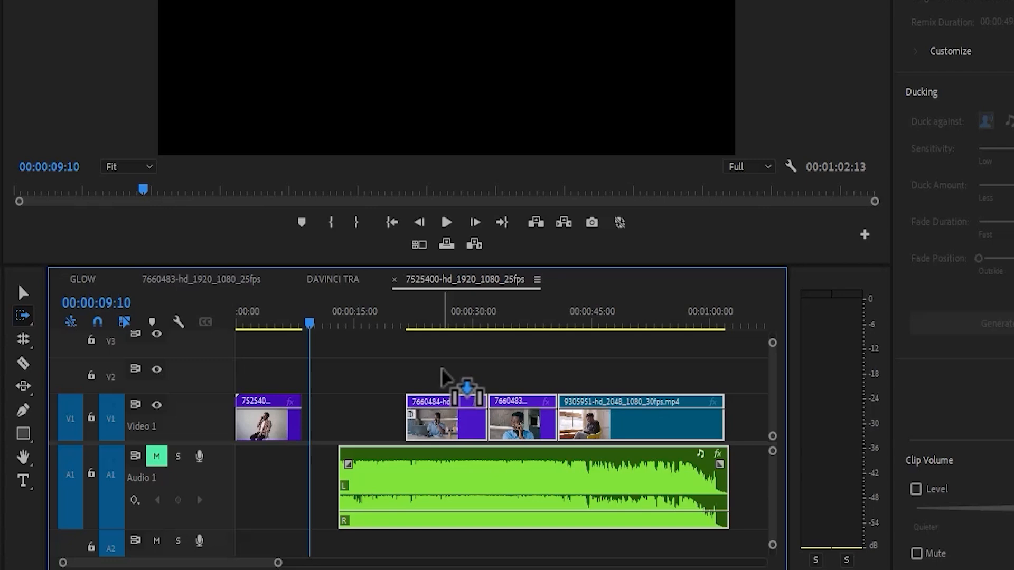
drag(441, 375, 461, 385)
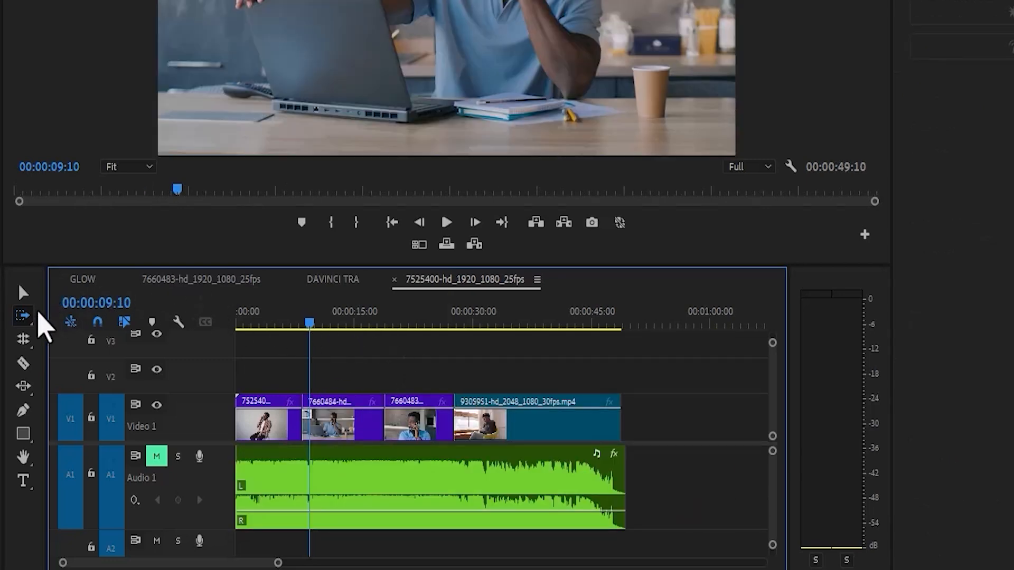
Use Track Select Backward to select the third clip and everything before it, including the audio.
click(26, 319)
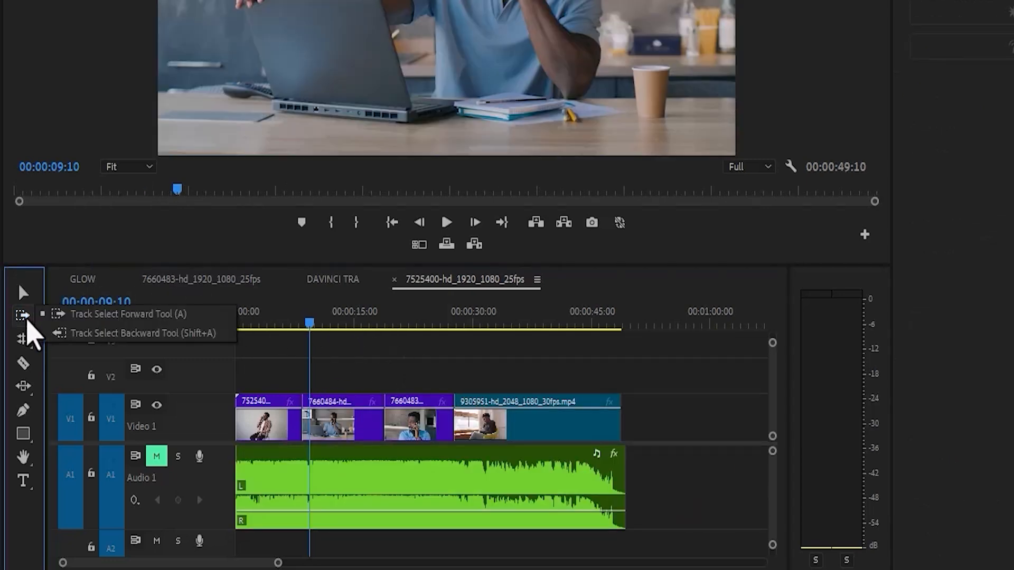
click(82, 333)
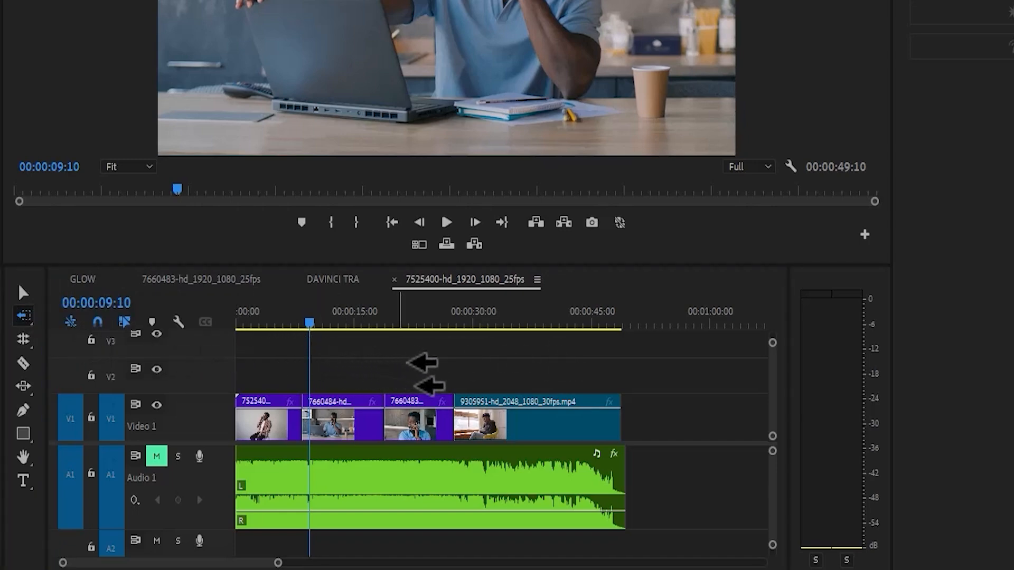
click(422, 375)
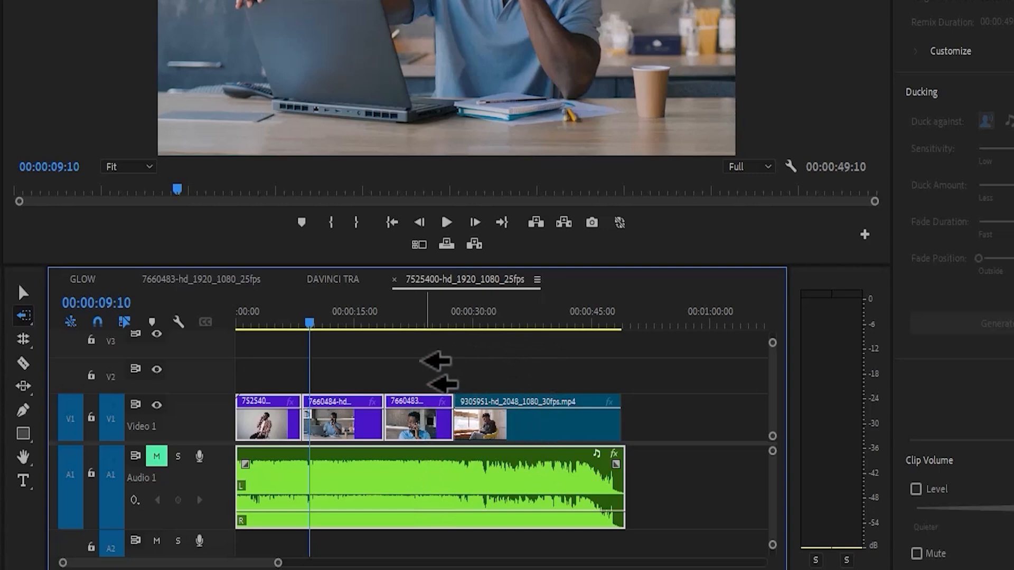
mouse_move(417, 425)
mouse_down()
mouse_move(585, 377)
mouse_move(449, 377)
mouse_move(404, 423)
mouse_move(372, 423)
mouse_move(401, 423)
mouse_up()
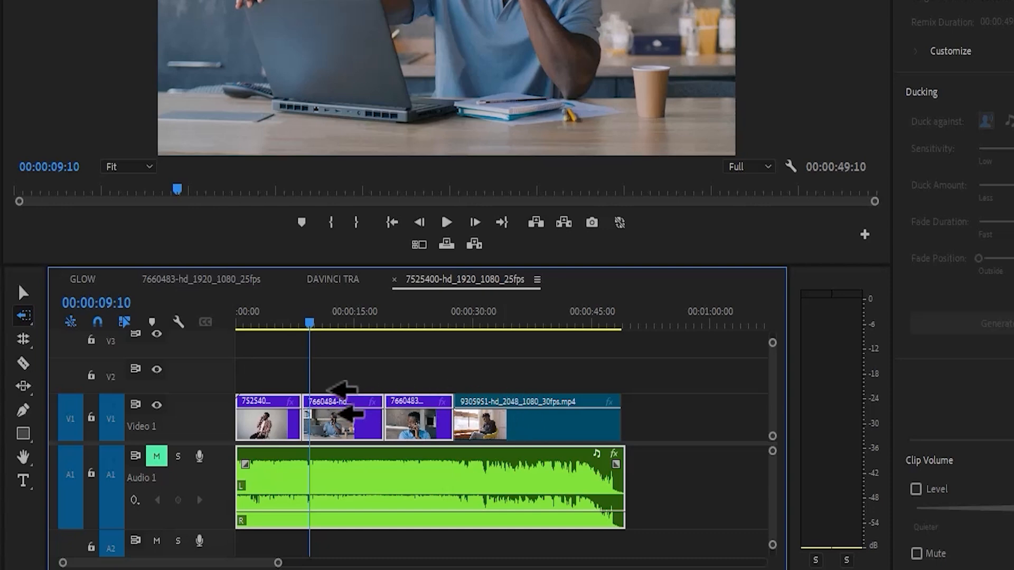
Cut the A1 audio with the Razor tool at each point where one V1 video clip meets another.
click(24, 363)
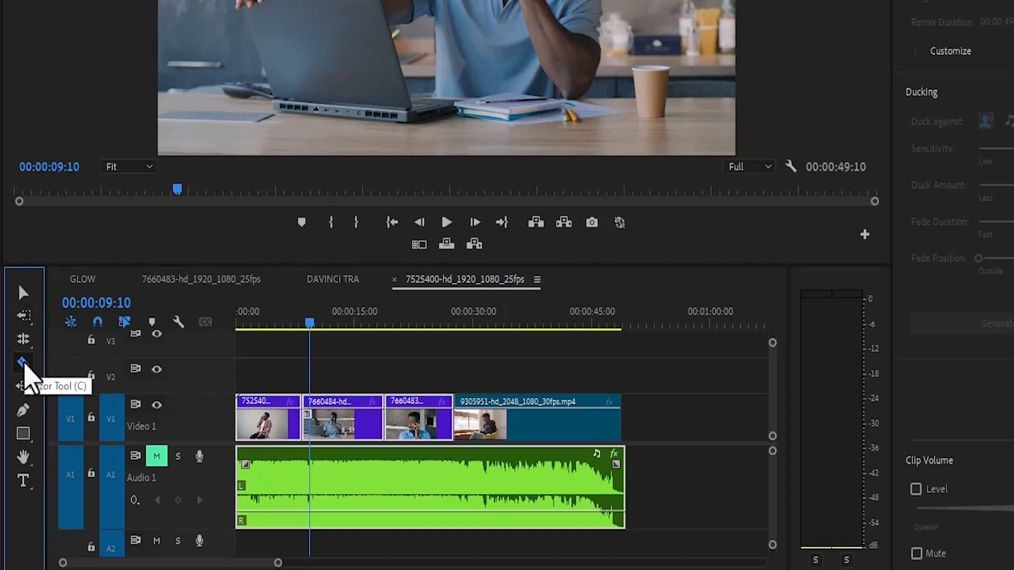
click(453, 470)
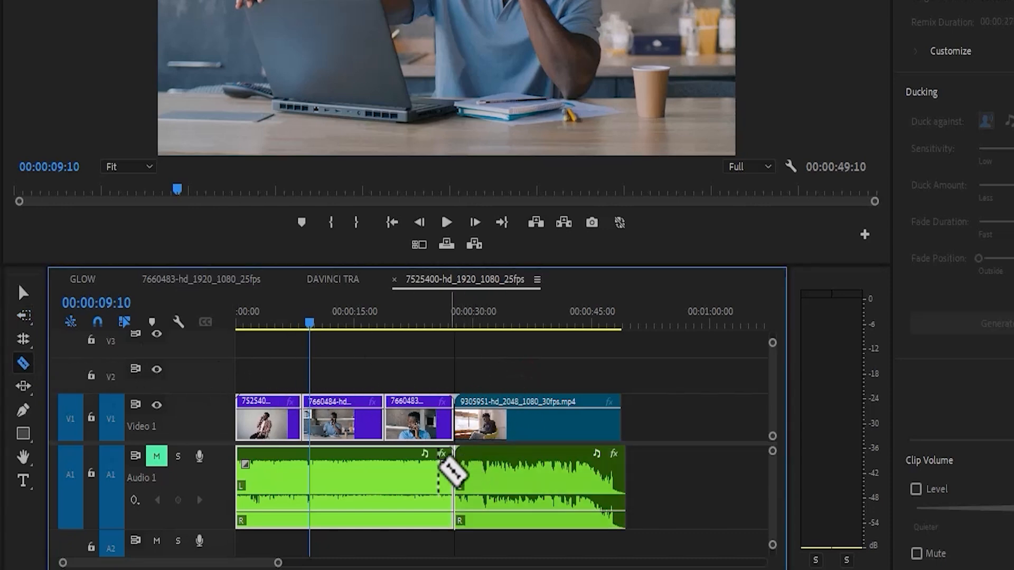
click(303, 459)
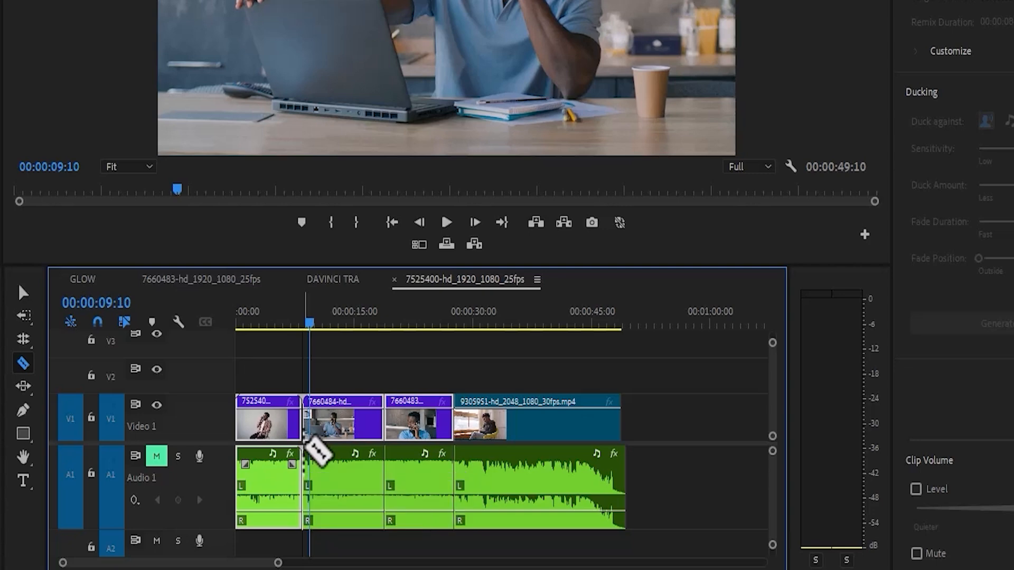
Shorten the second clip's end by about 6 seconds with the Ripple Edit tool, closing the gap behind it.
click(23, 340)
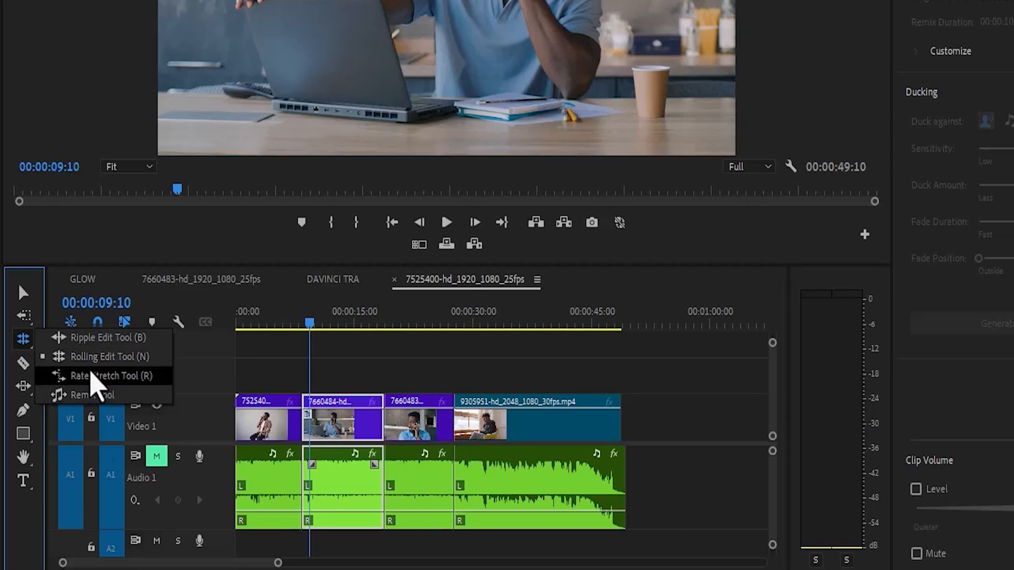
click(91, 343)
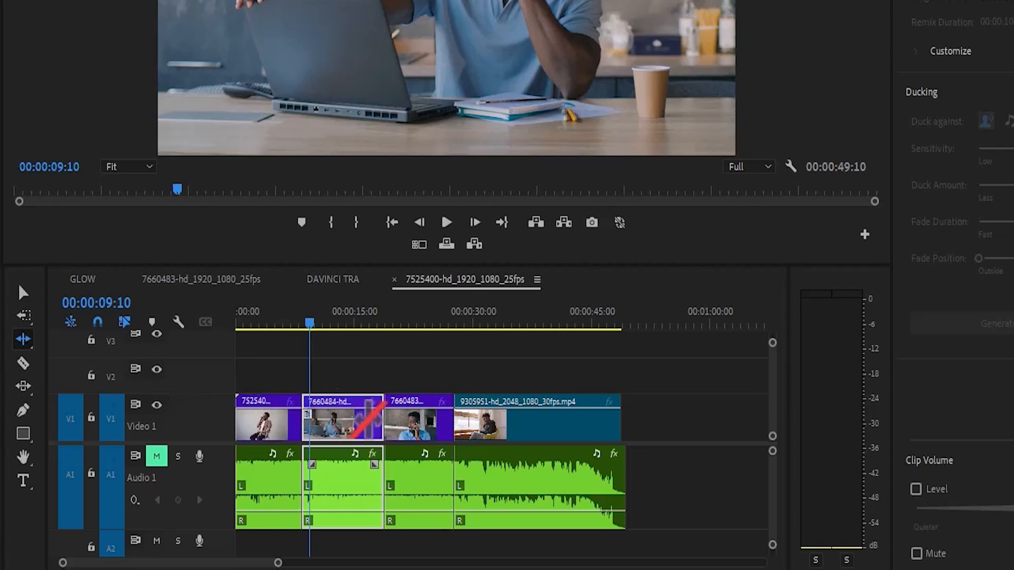
drag(378, 426, 330, 426)
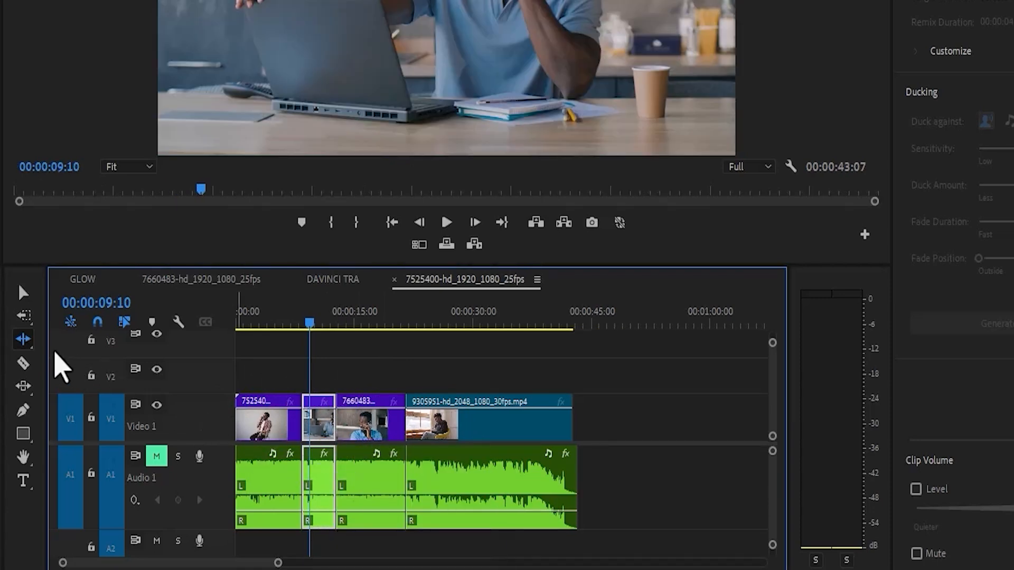
Roll the edit point between the second and third clips about 3 seconds later with the Rolling Edit tool.
click(24, 340)
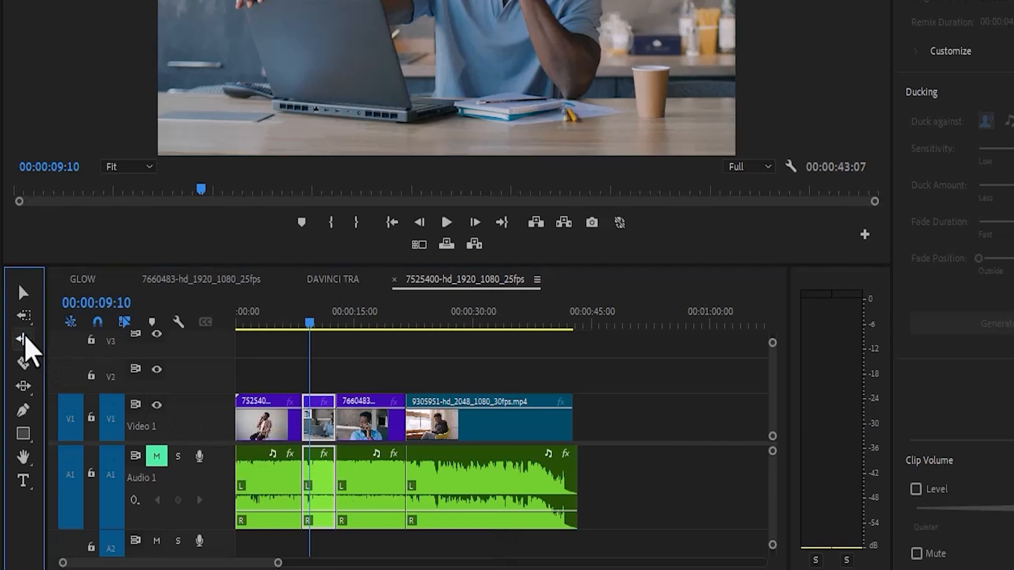
key(n)
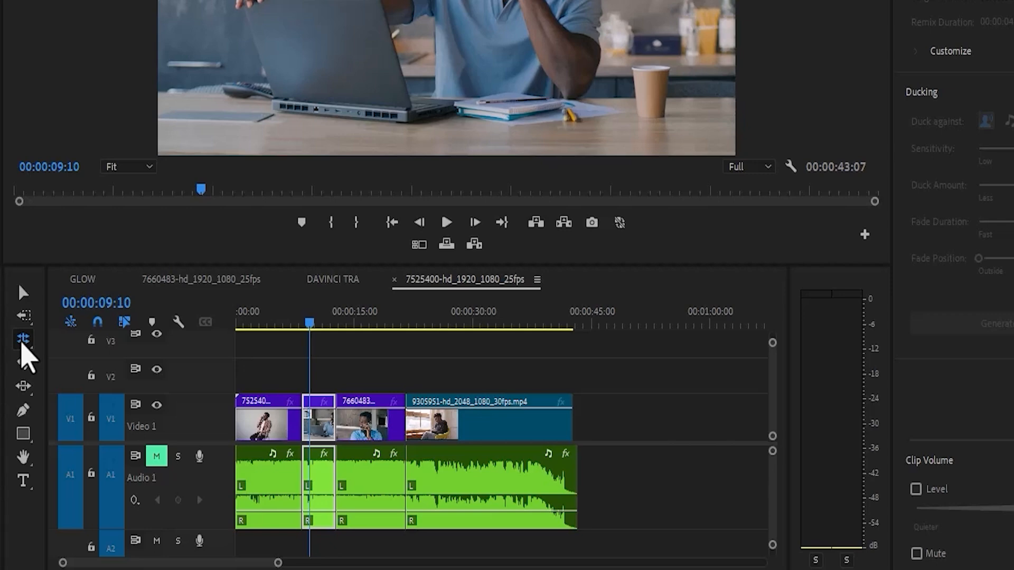
click(22, 344)
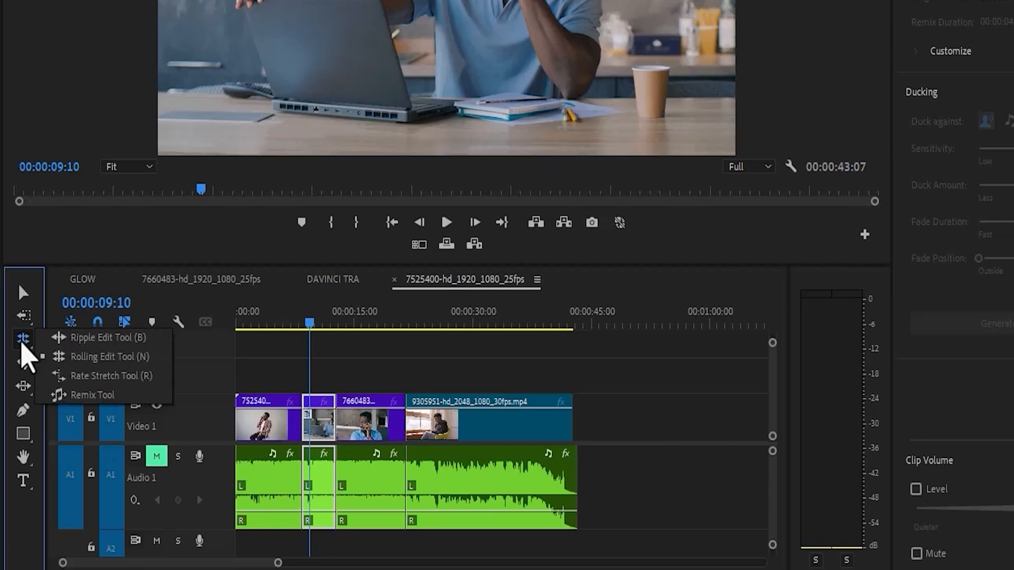
click(84, 357)
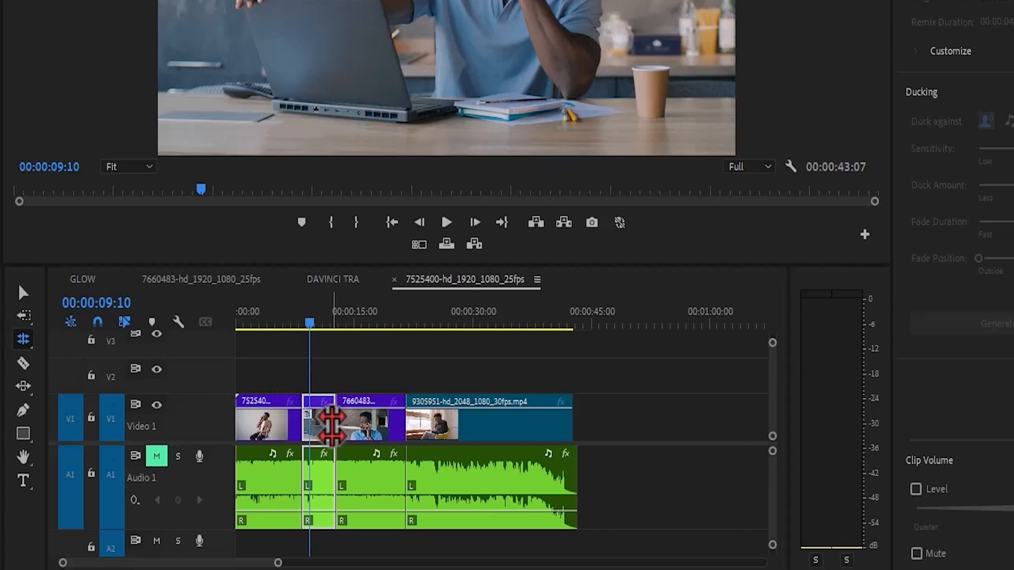
drag(334, 425, 358, 422)
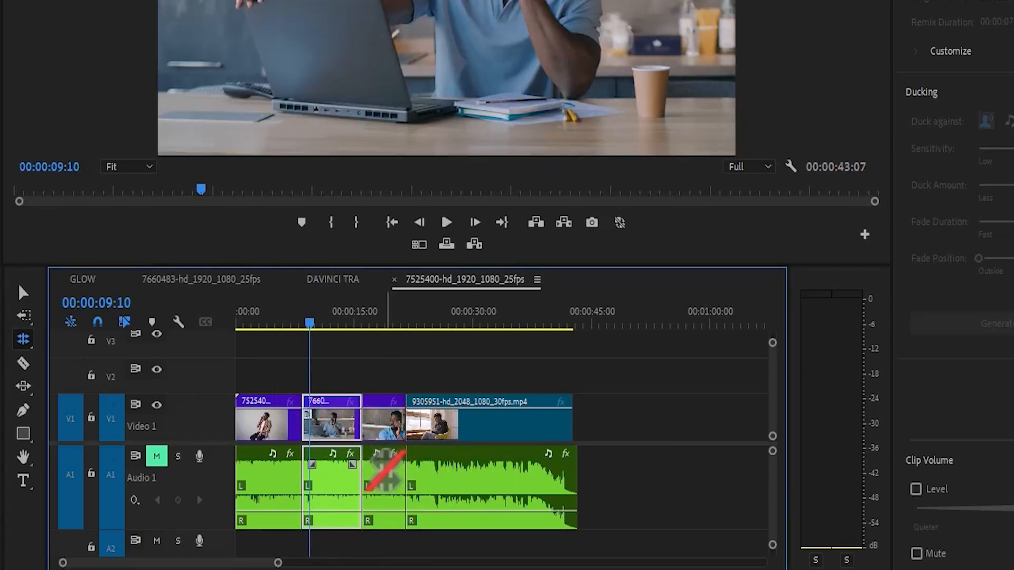
Use the Rate Stretch tool to speed up the last V1 clip so it ends at about 30 seconds, and undo it.
click(24, 339)
click(95, 376)
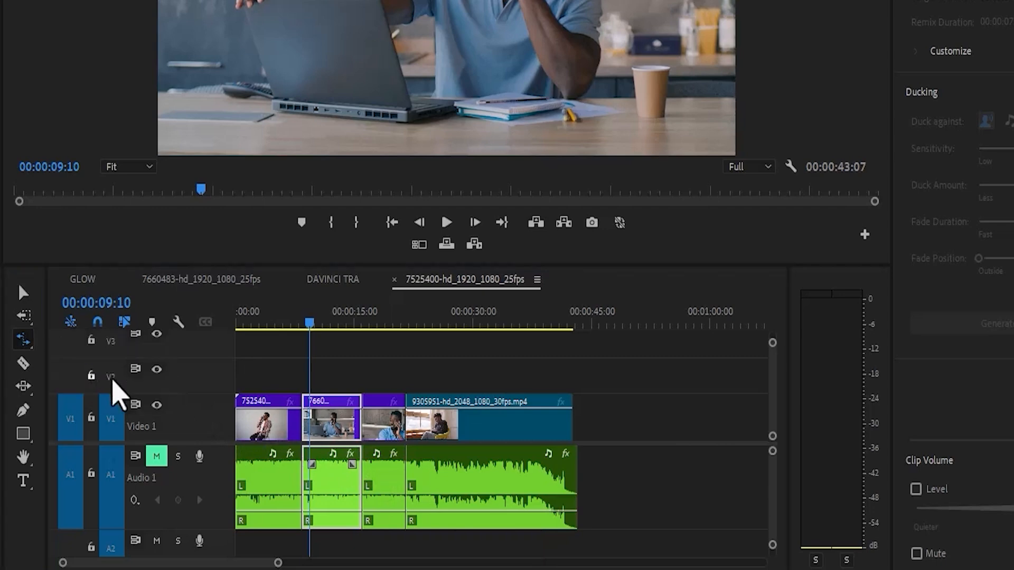
drag(572, 420, 477, 420)
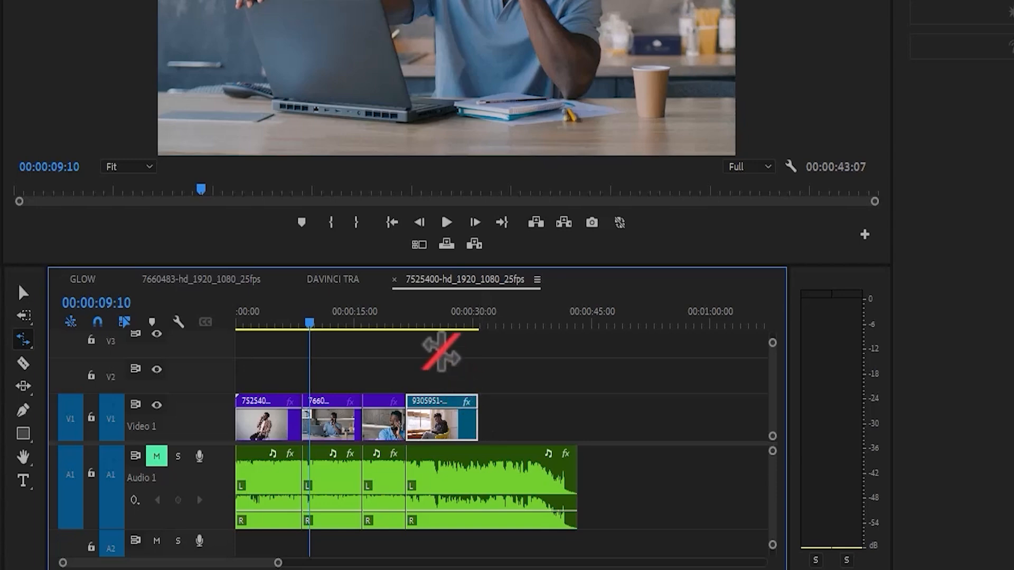
click(410, 323)
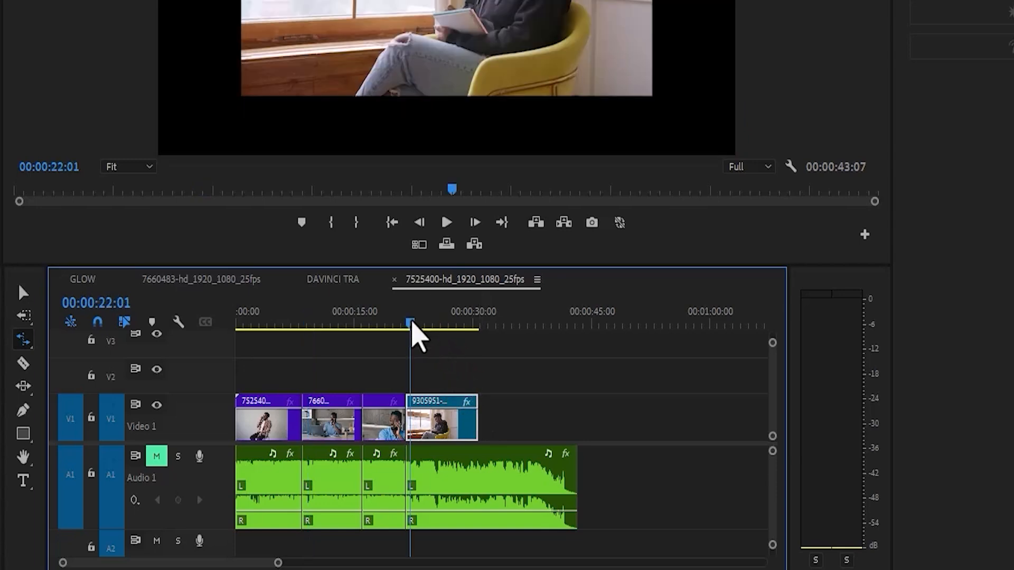
key(ctrl+z)
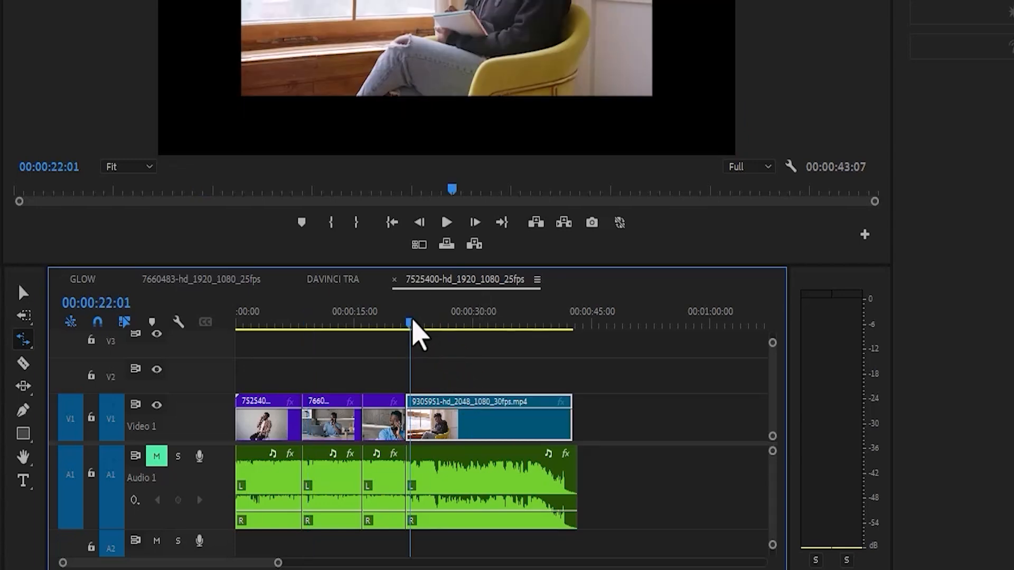
Rate-stretch the last V1 clip to end at about 27 seconds, comparing its playback before and after the speed change.
click(447, 229)
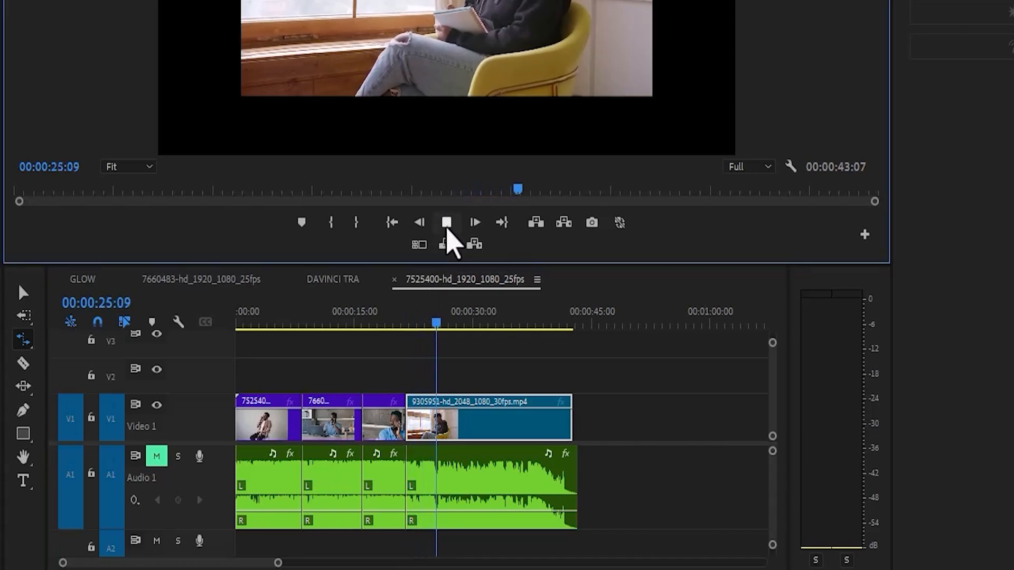
click(446, 228)
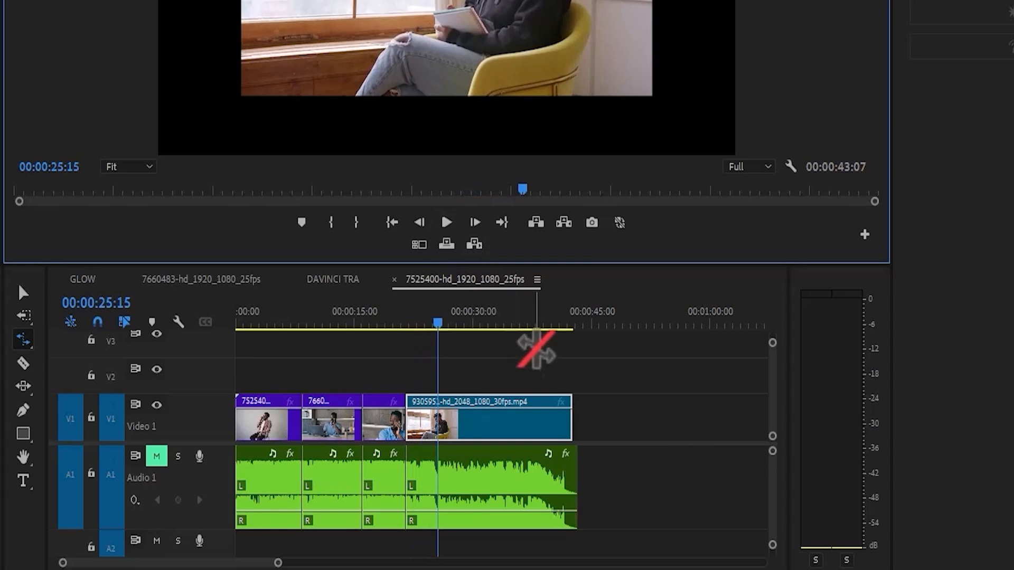
drag(569, 416, 448, 418)
click(410, 326)
key(space)
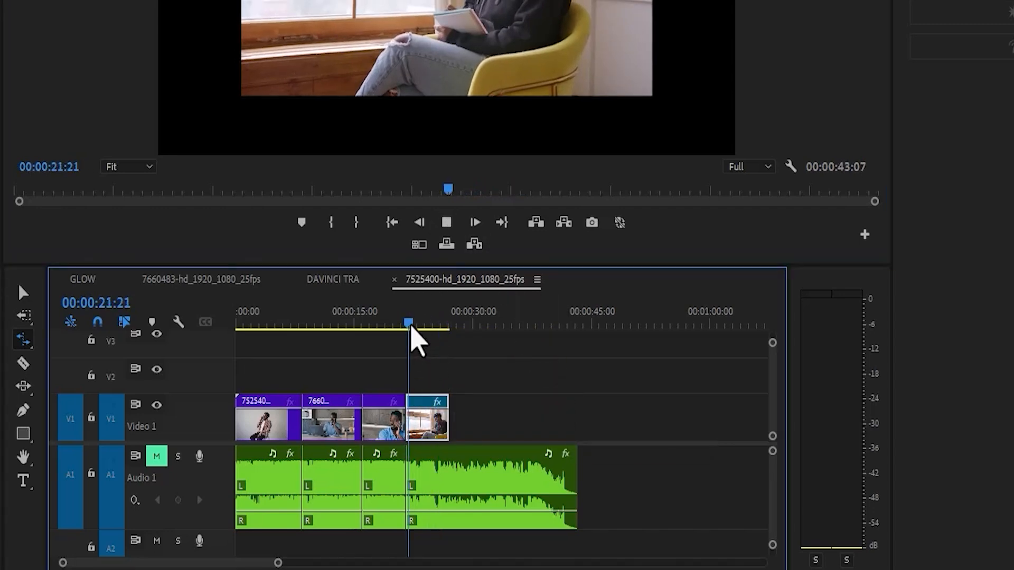
key(space)
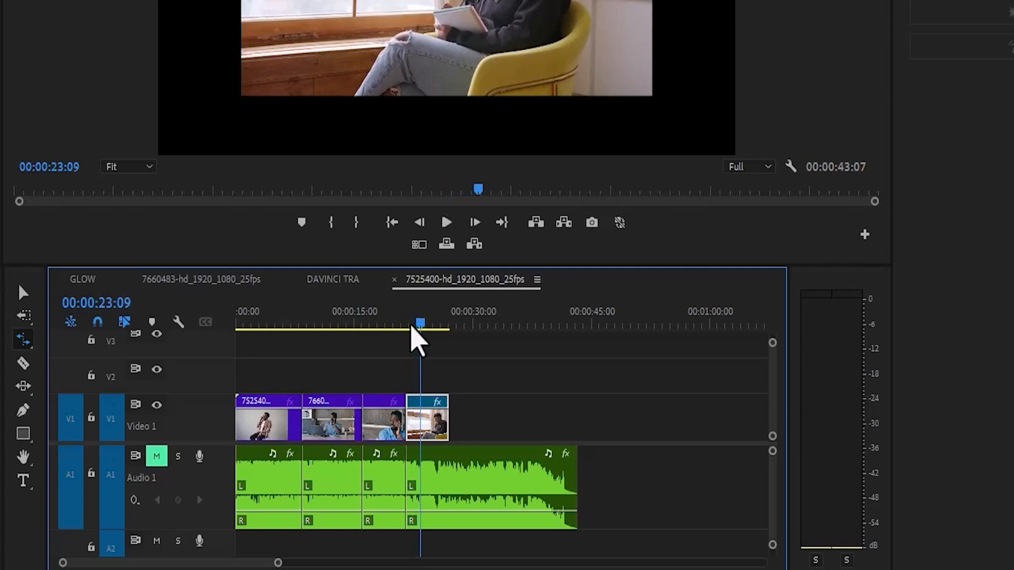
Try rate-stretching the third V1 clip to end at about 18 seconds, play the sped-up clip, and undo the change to compare original playback.
click(366, 319)
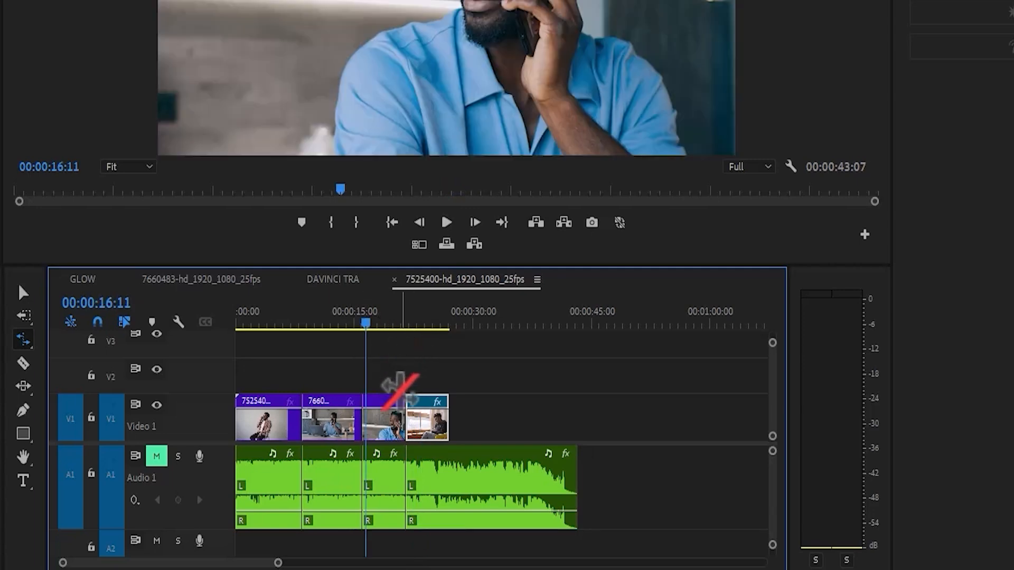
drag(405, 417, 372, 411)
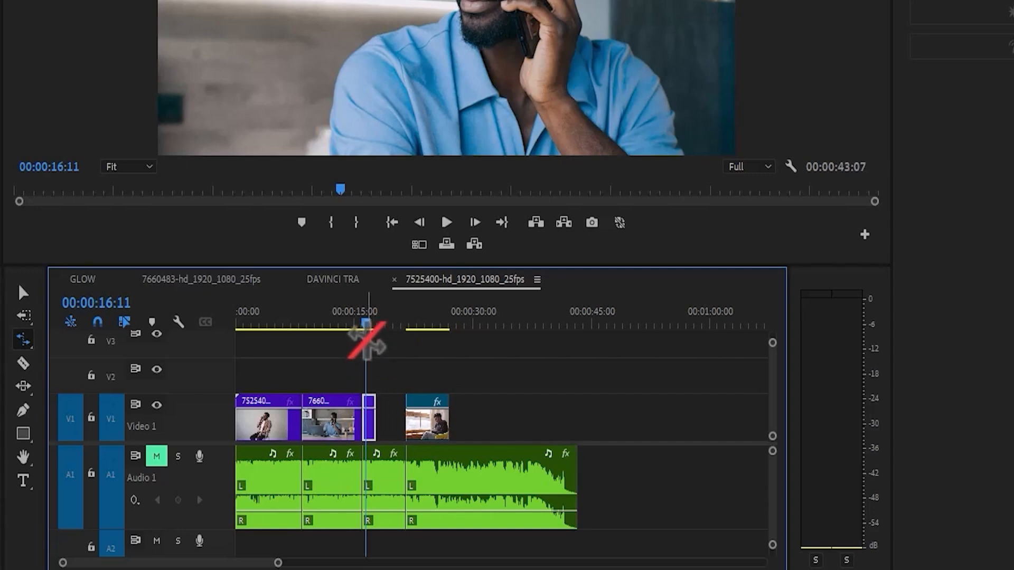
click(446, 223)
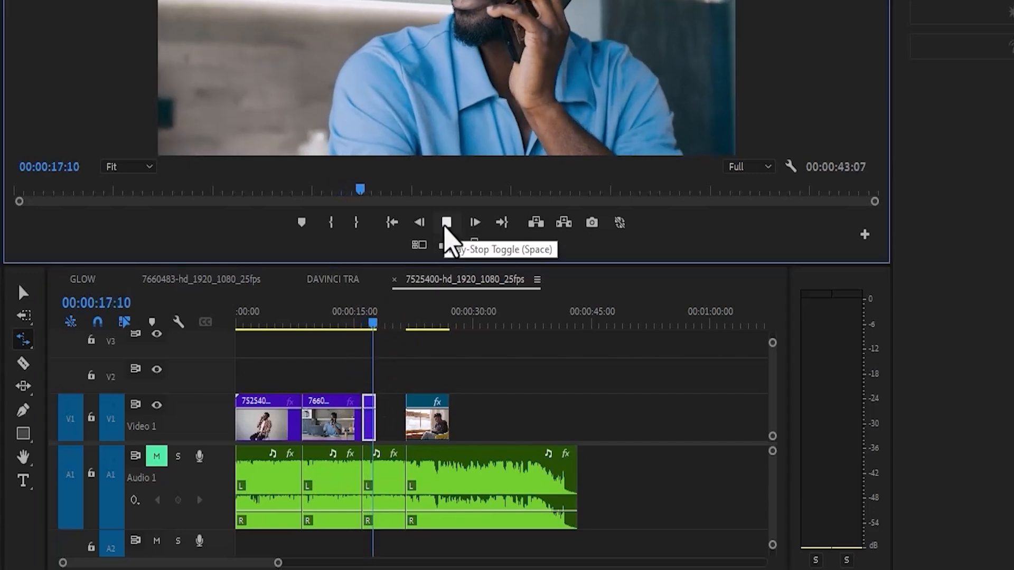
drag(375, 324, 365, 328)
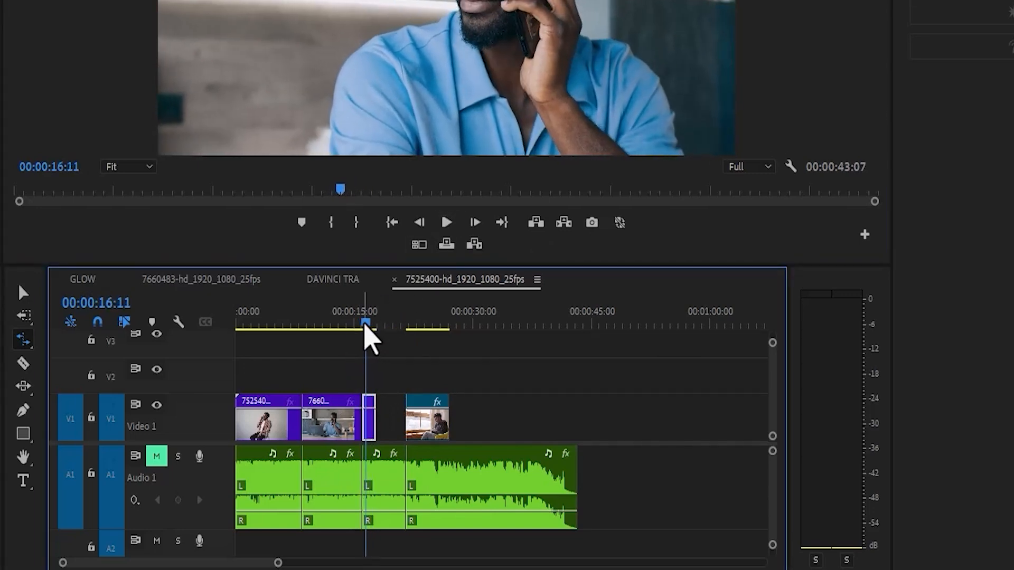
key(ctrl+z)
key(space)
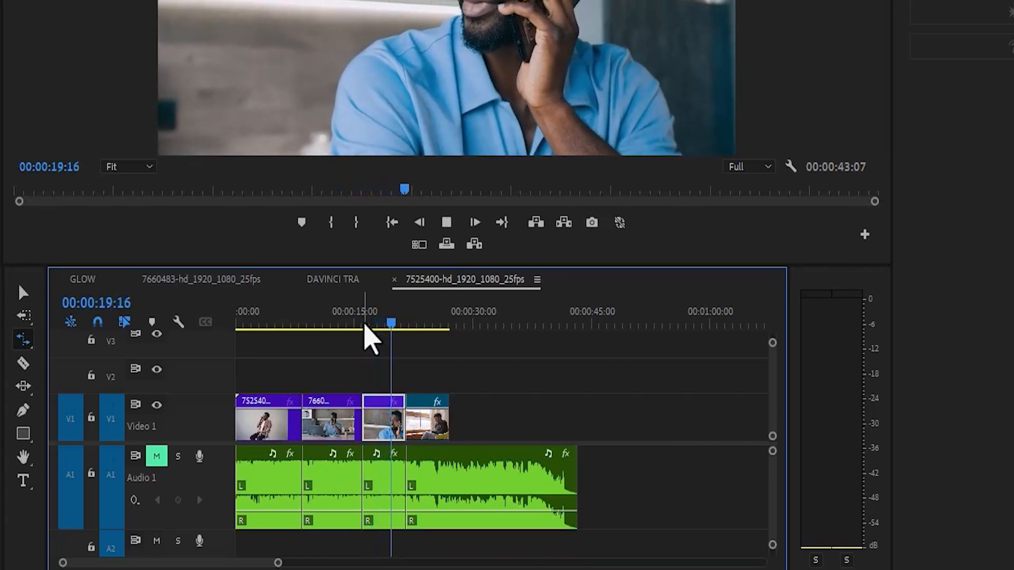
key(space)
Use the Remix tool on the last A1 music clip and raise its target duration so it ends at about 00:01:19.
click(25, 341)
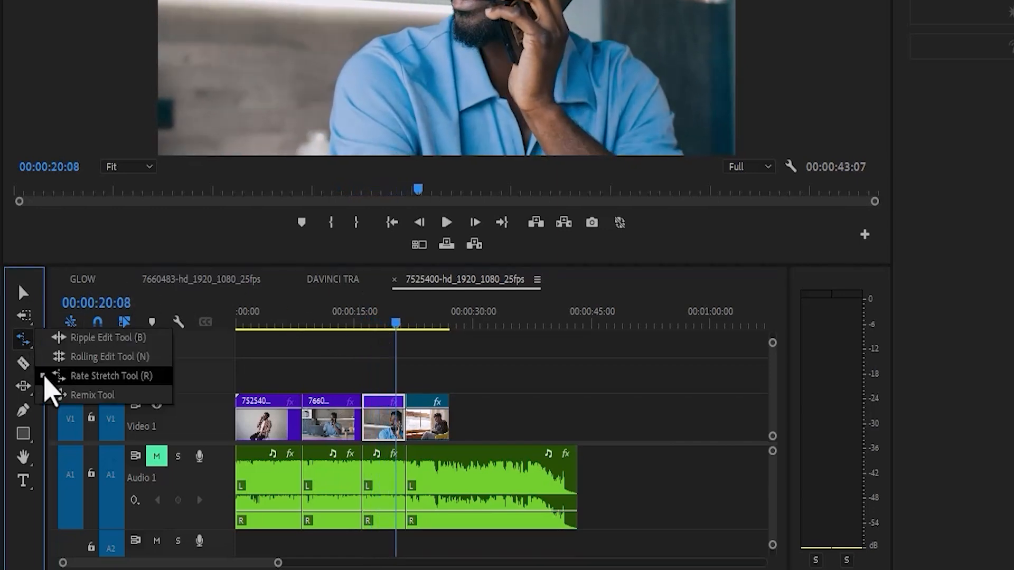
click(90, 391)
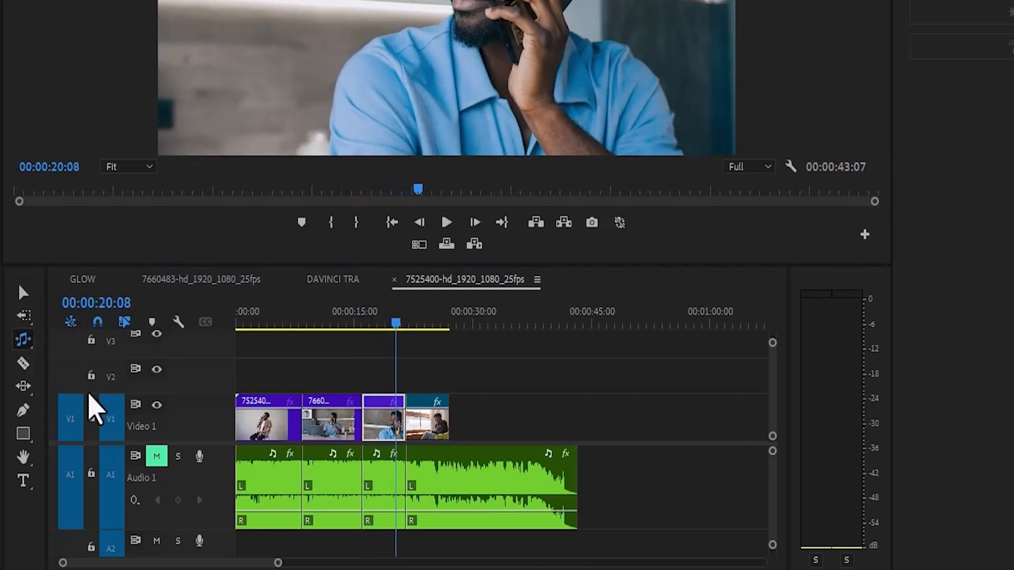
click(461, 482)
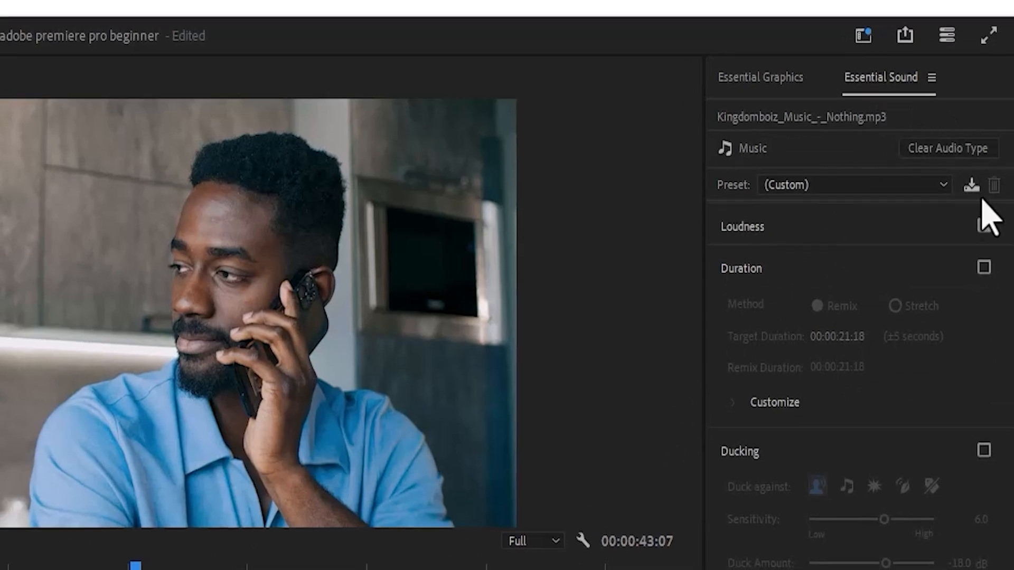
click(983, 268)
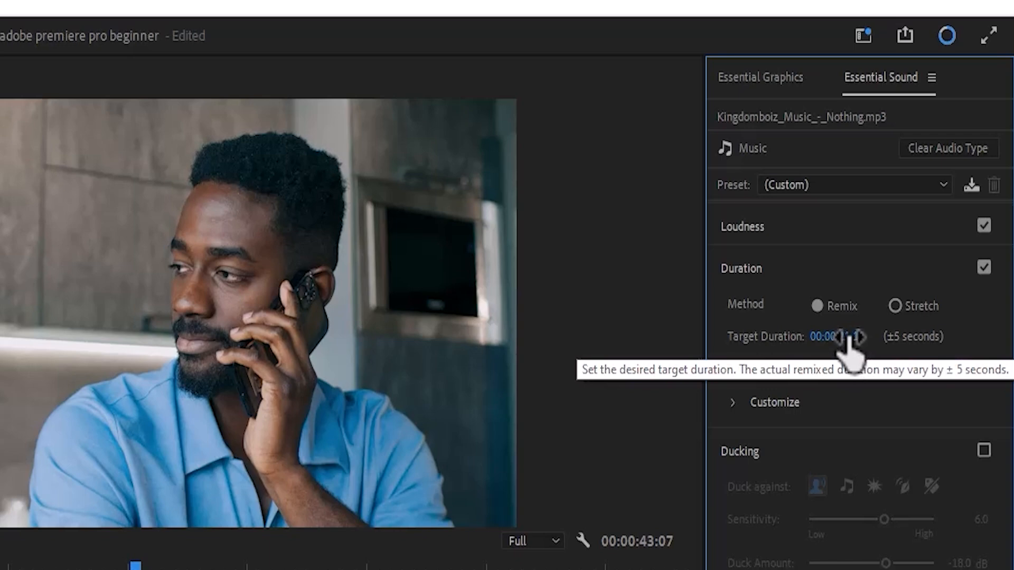
click(847, 337)
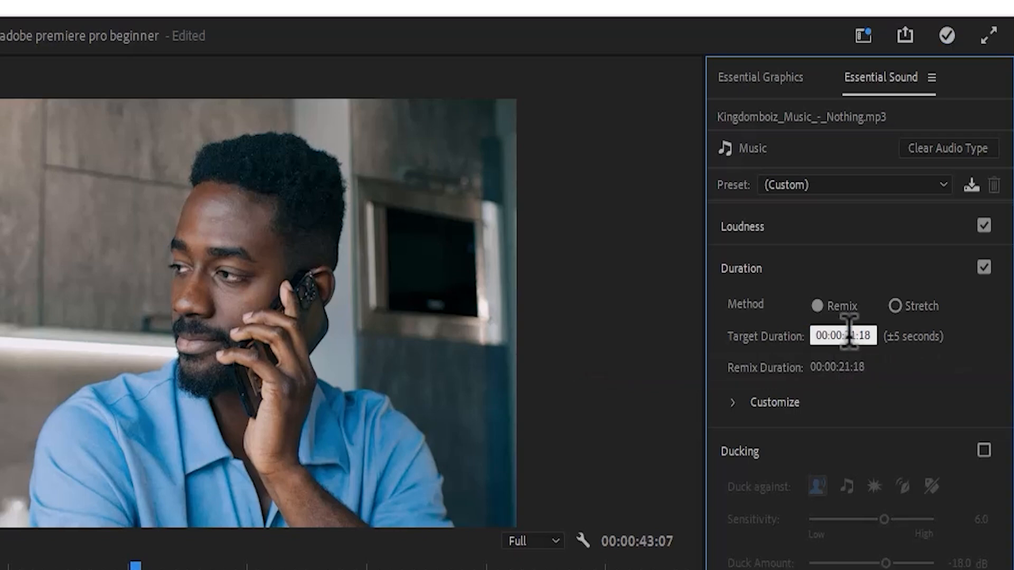
click(876, 293)
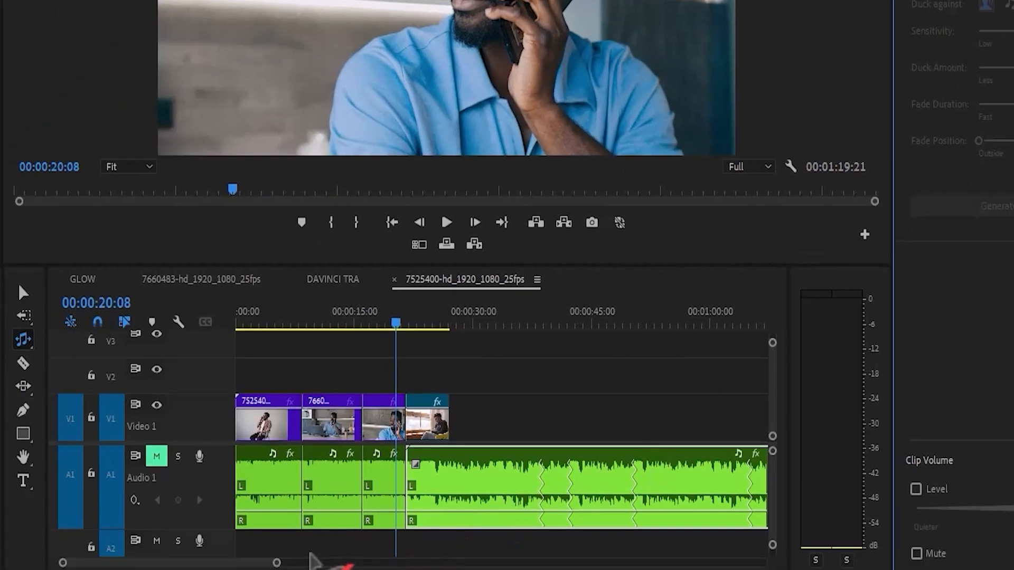
drag(276, 563, 339, 563)
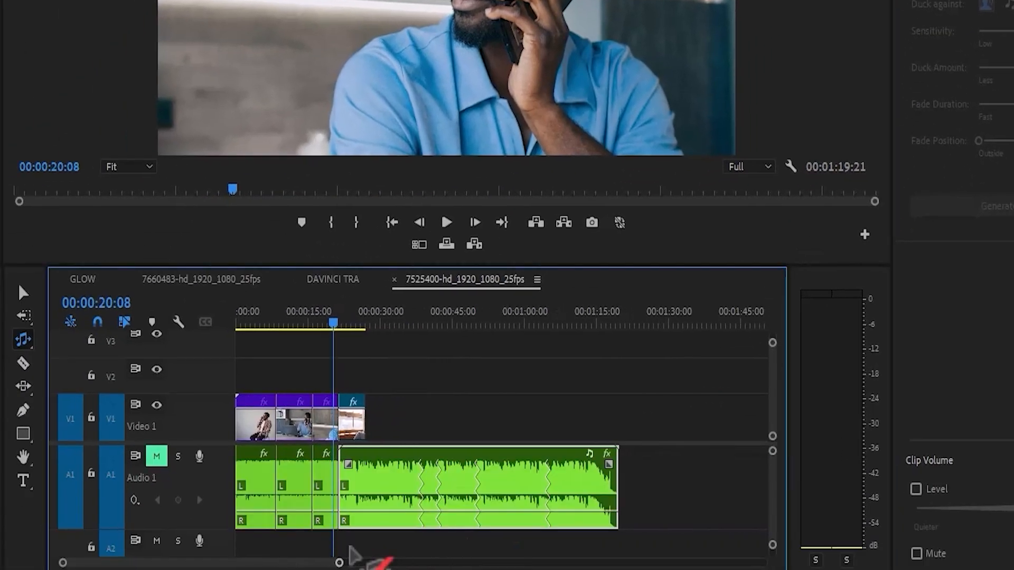
drag(411, 453, 575, 484)
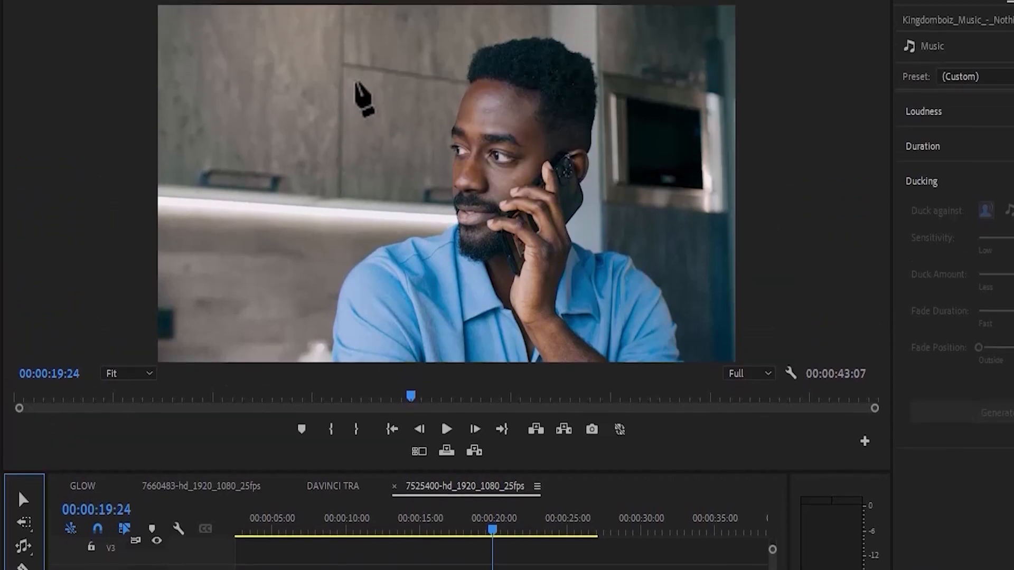
Draw a closed five-point shape beside the man's face with the Pen tool and pull its point near his nose slightly outward.
click(355, 161)
click(302, 238)
click(372, 299)
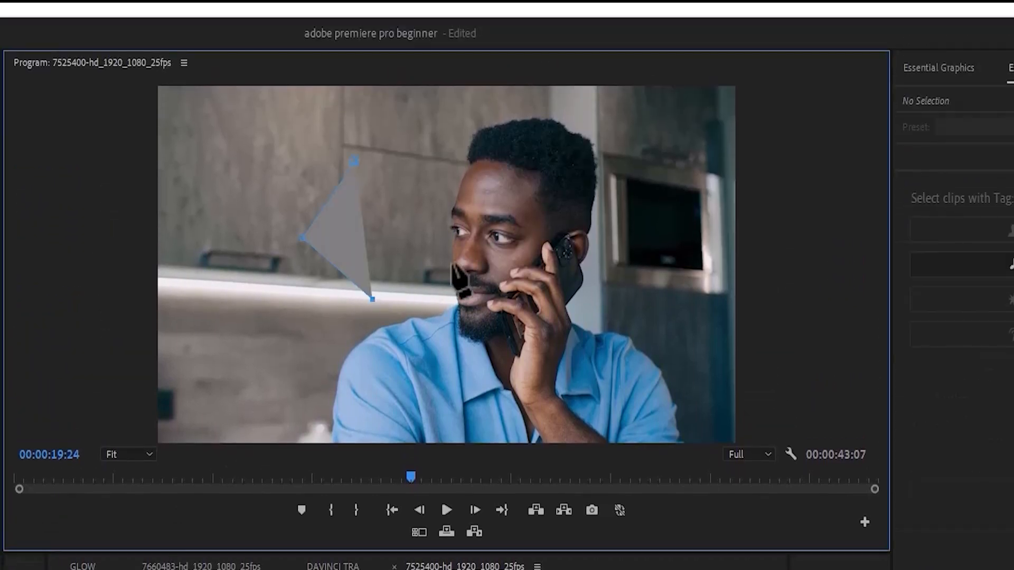
click(457, 259)
click(446, 171)
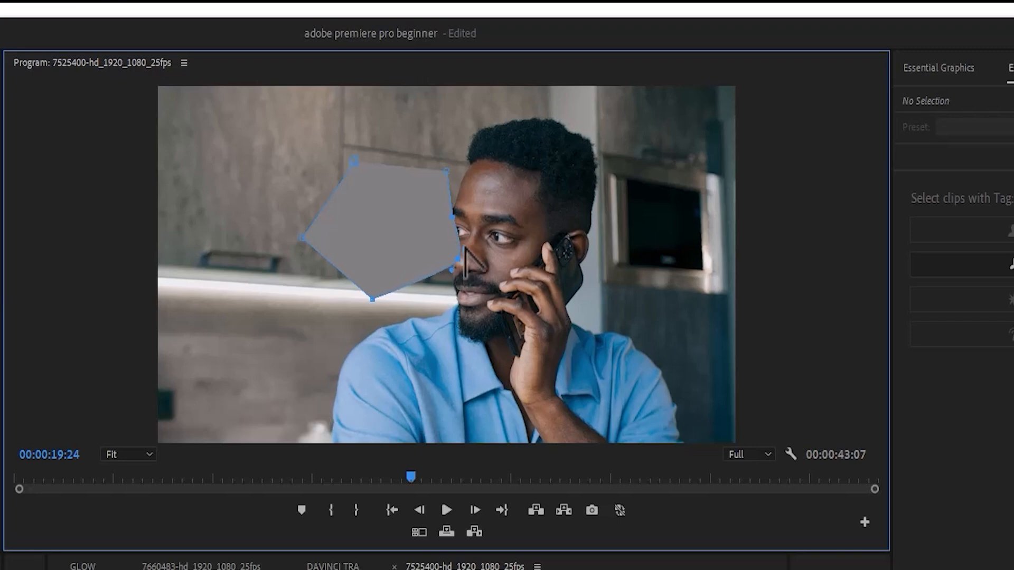
drag(464, 247, 498, 278)
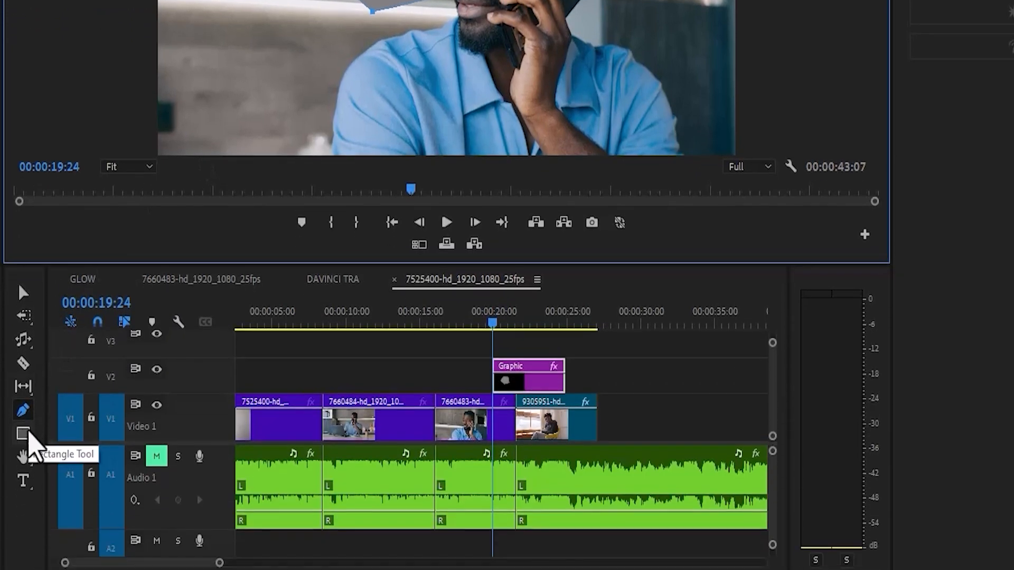
Draw a rectangle about 553 by 221 below the pen shape and set its fill color to red.
click(29, 432)
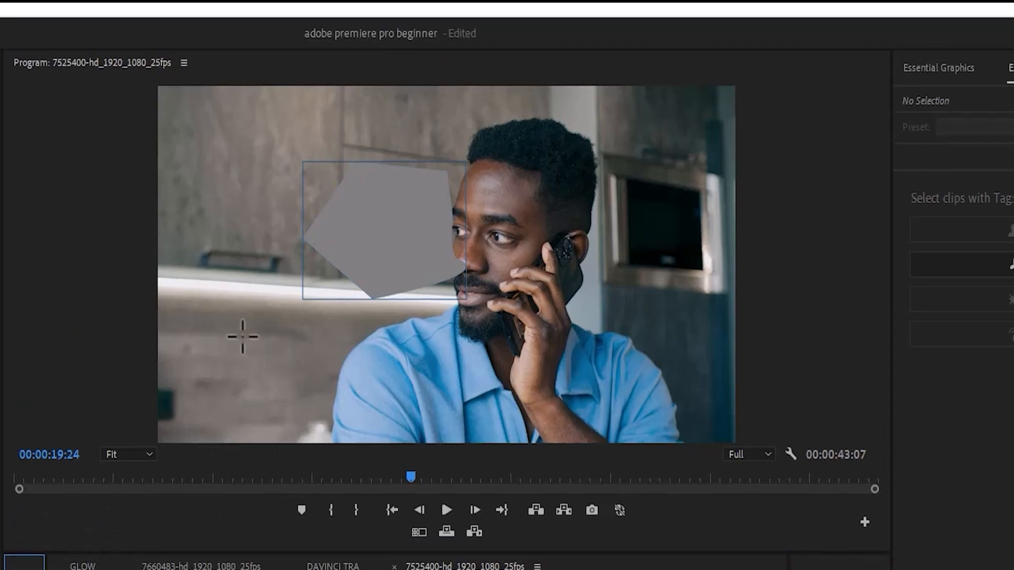
drag(236, 332, 402, 406)
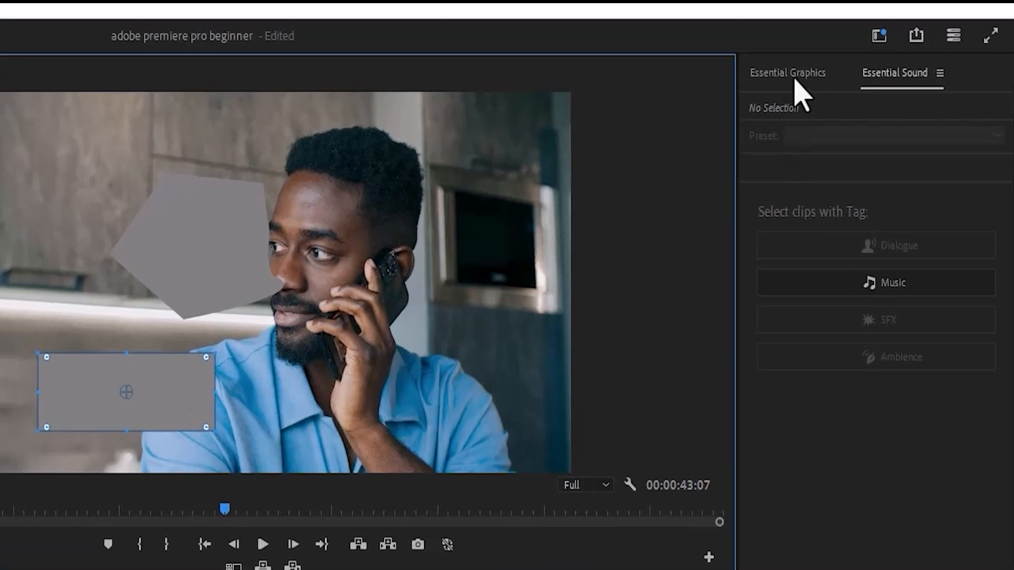
click(945, 72)
click(791, 538)
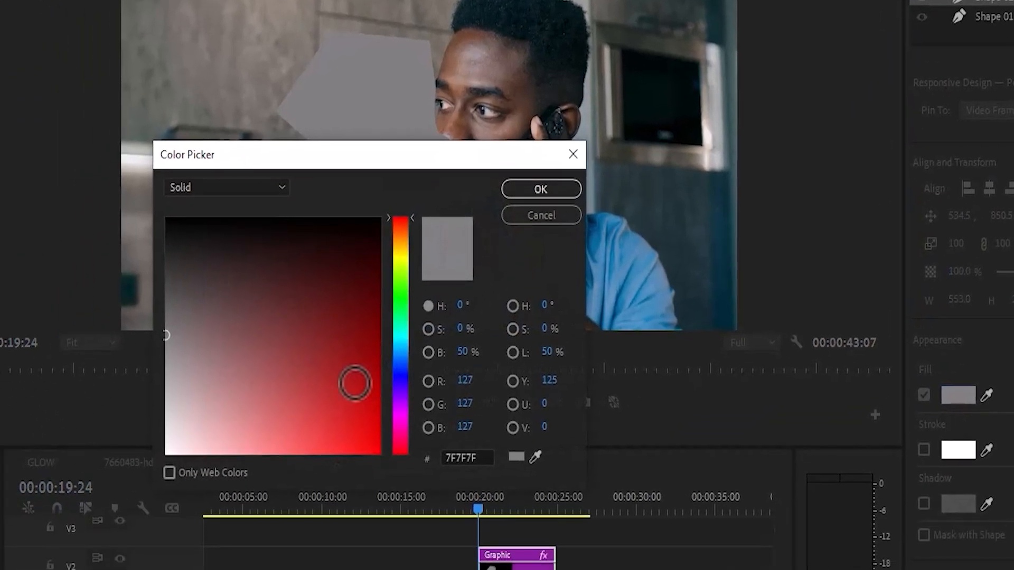
click(354, 383)
click(530, 187)
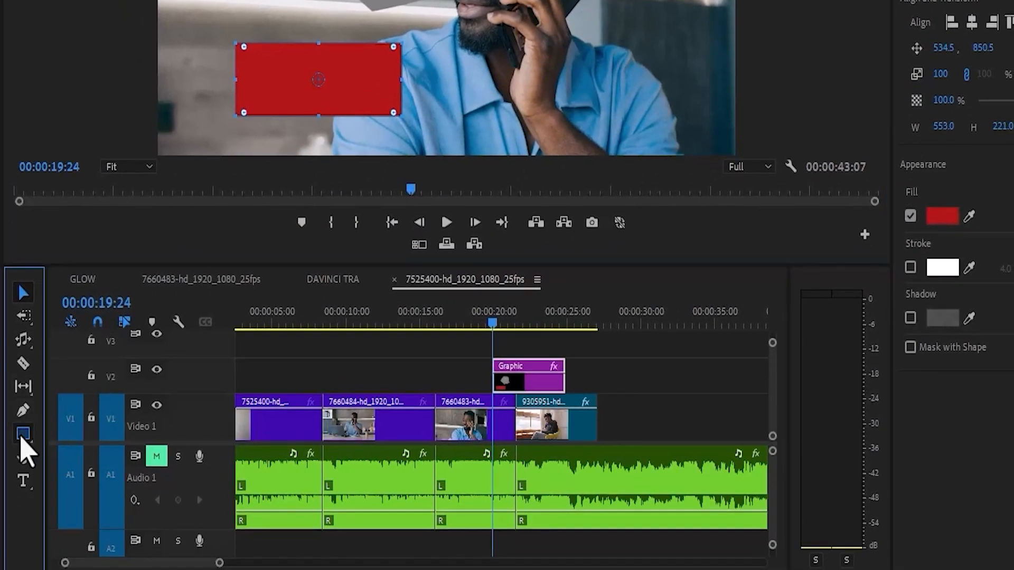
Draw a 350 by 350 square beside the man's phone hand with the Rectangle tool and round its corners.
click(21, 437)
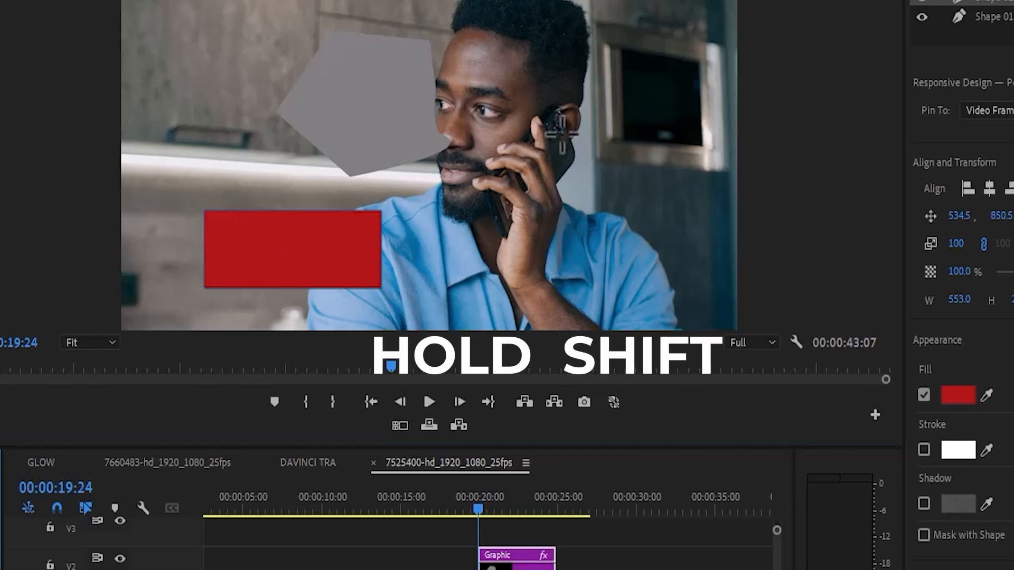
drag(561, 133, 673, 256)
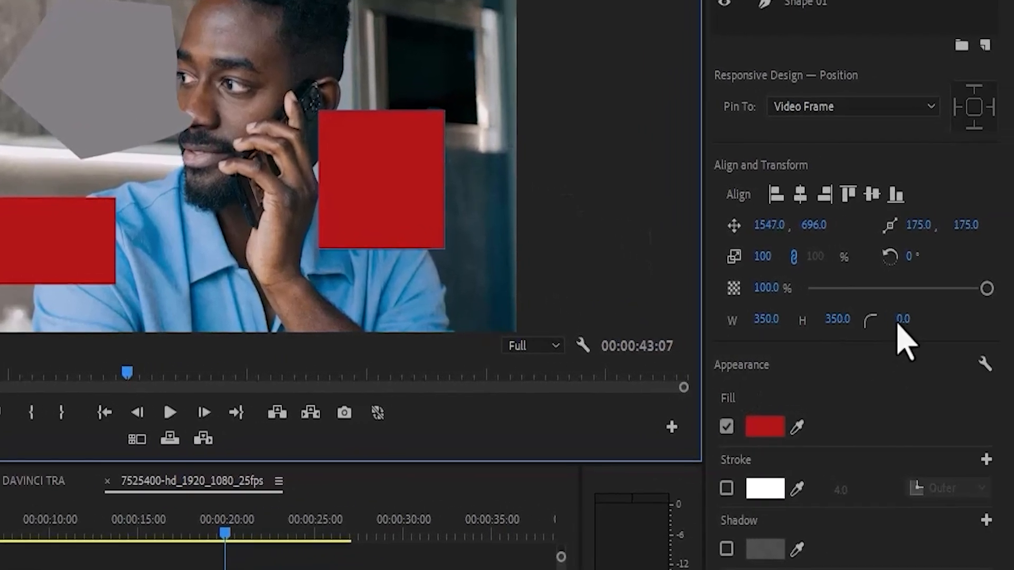
click(897, 323)
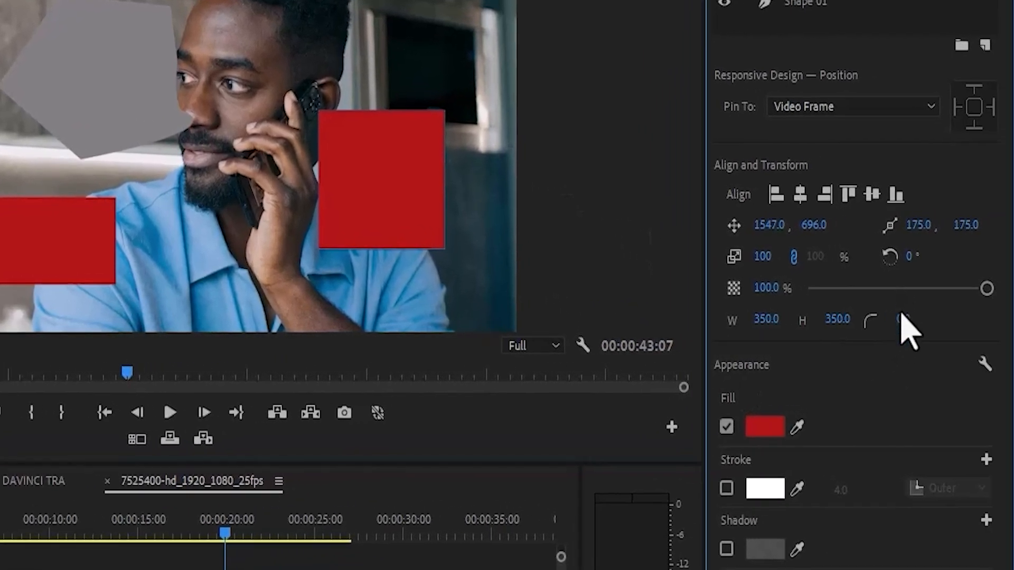
drag(903, 322, 921, 226)
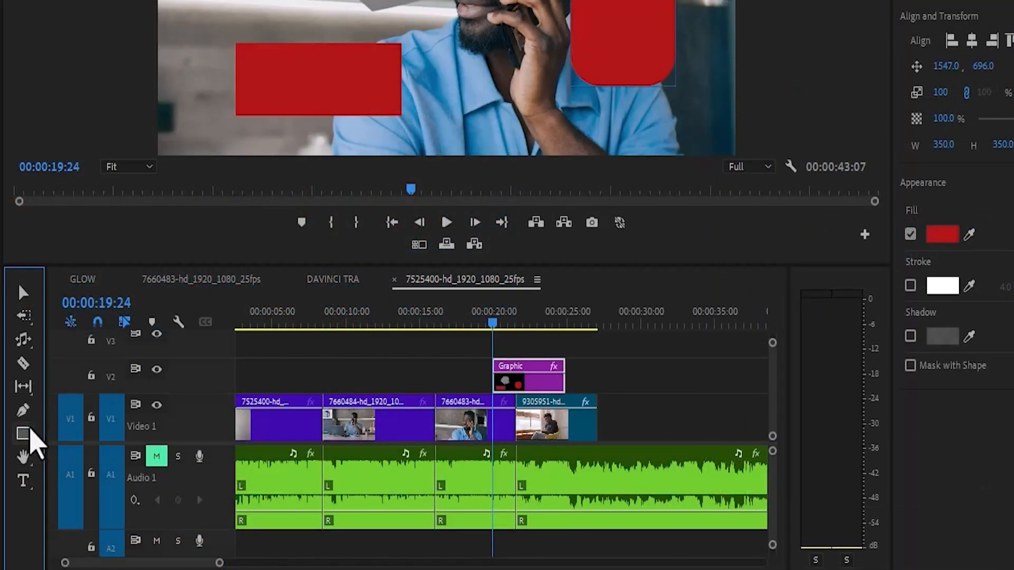
Draw an ellipse in the image's upper-left area and a circle about 295 across above the rounded square.
click(26, 433)
click(68, 452)
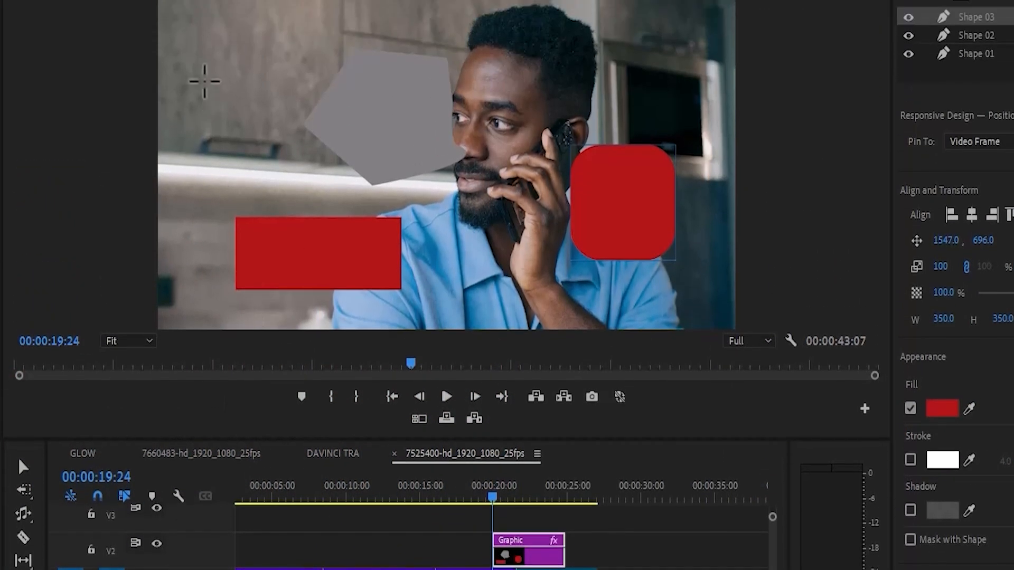
drag(195, 39, 293, 105)
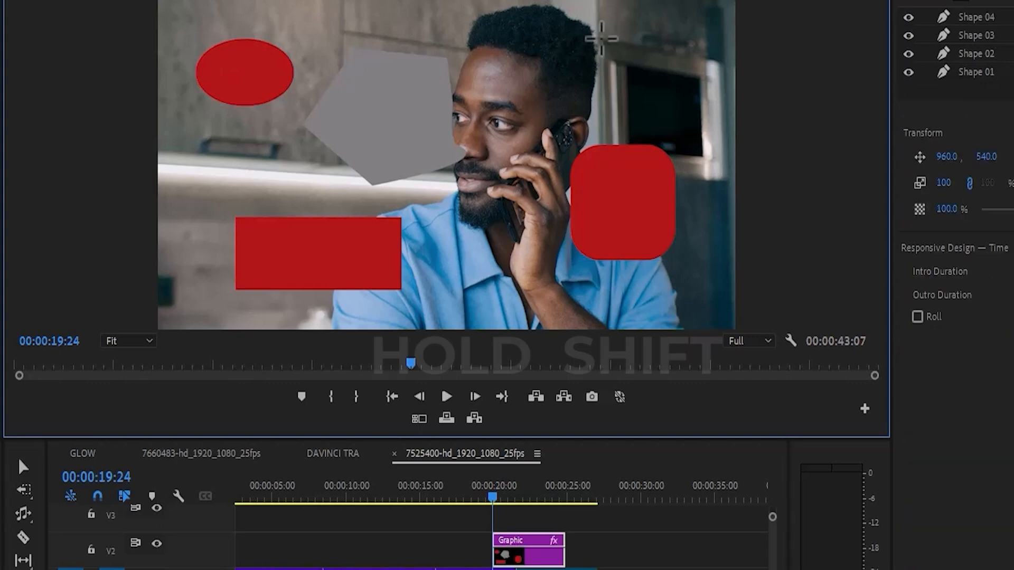
drag(602, 38, 687, 138)
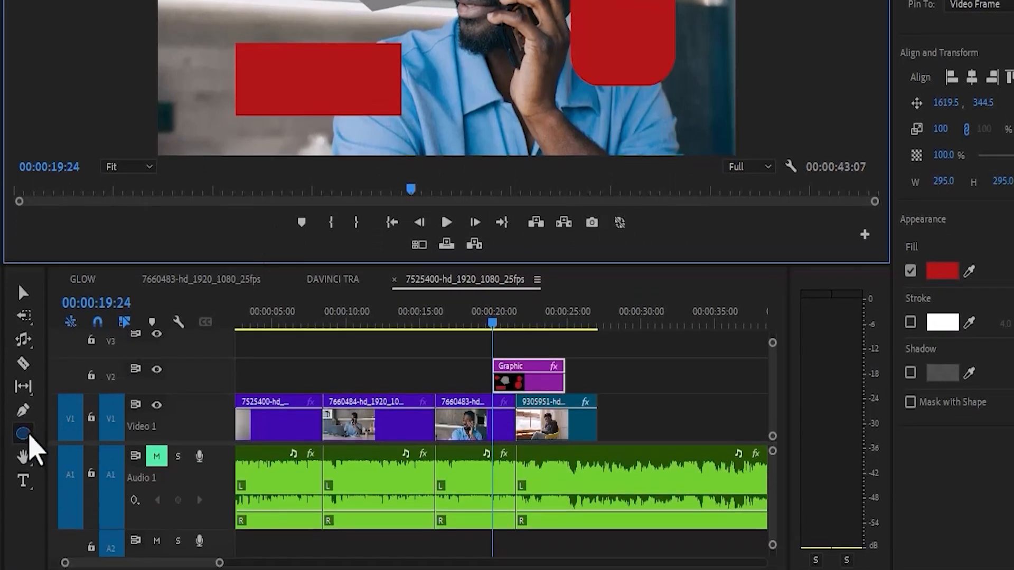
Draw a six-sided polygon about 274 by 295 between the rectangle and the rounded square, and round its corners slightly.
click(29, 435)
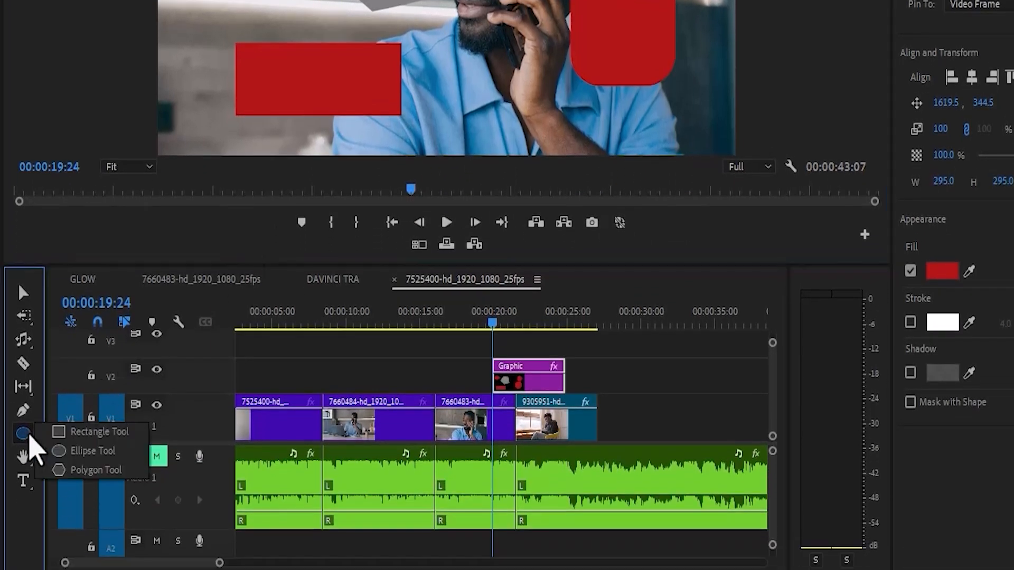
click(80, 468)
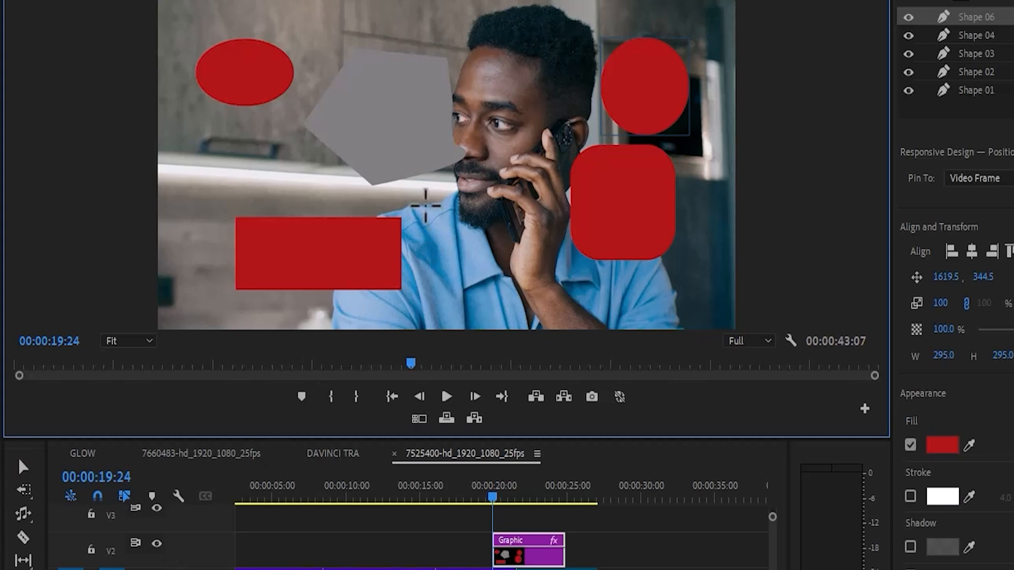
drag(427, 206, 501, 277)
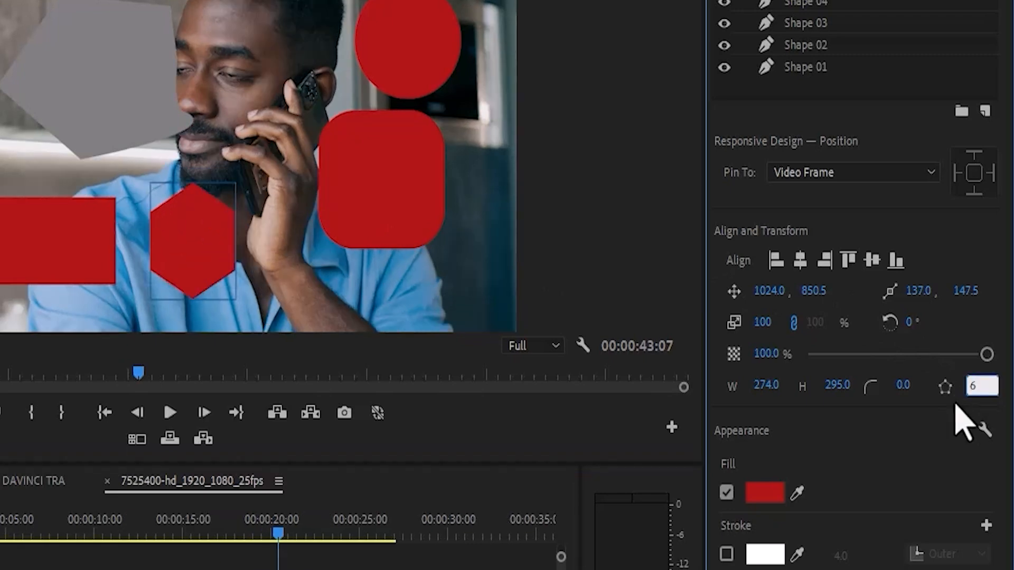
key(Return)
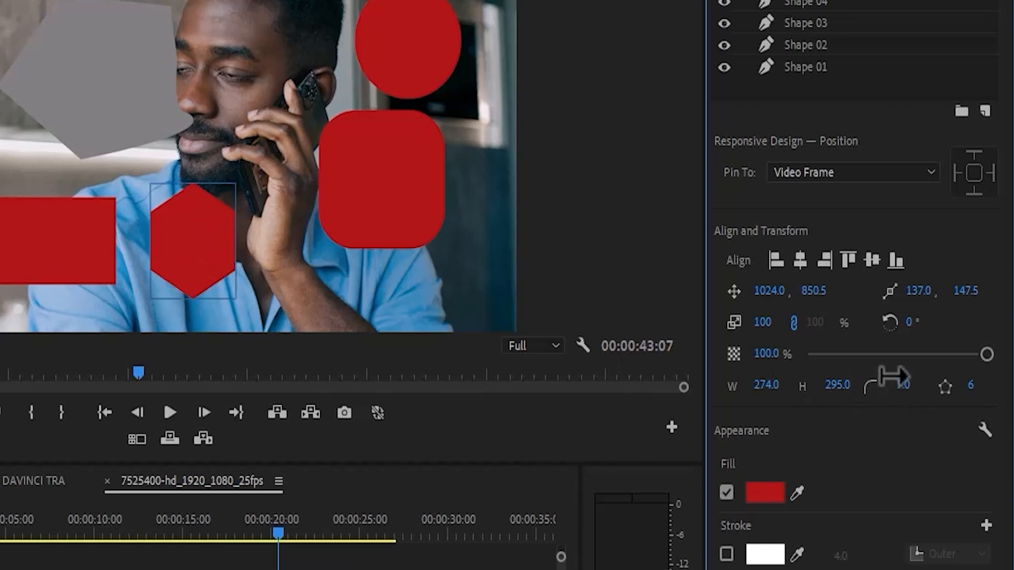
drag(892, 376, 895, 354)
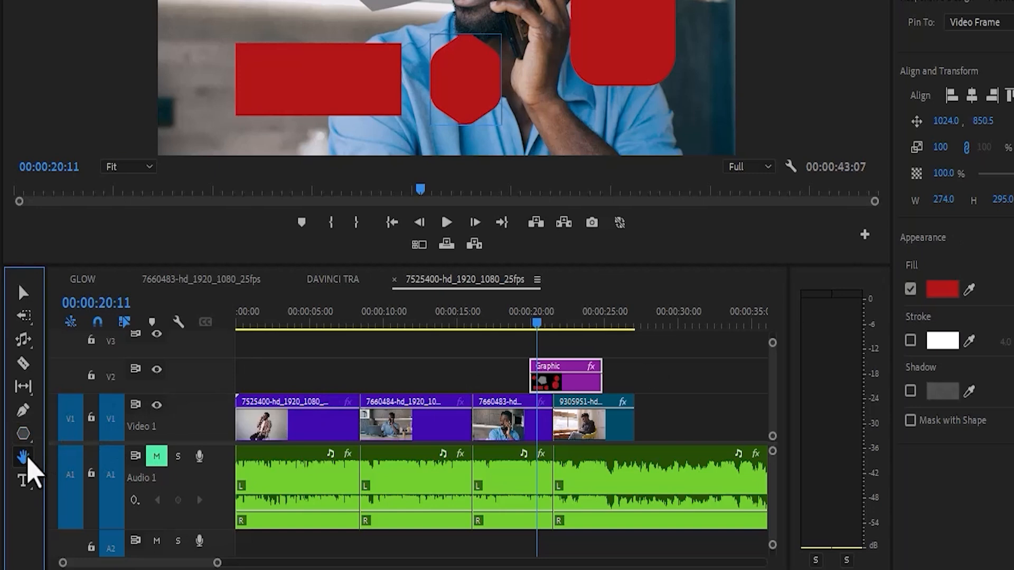
Pan the timeline back and forth with the Hand tool, and switch to the Zoom tool.
drag(442, 362, 162, 365)
drag(517, 381, 800, 366)
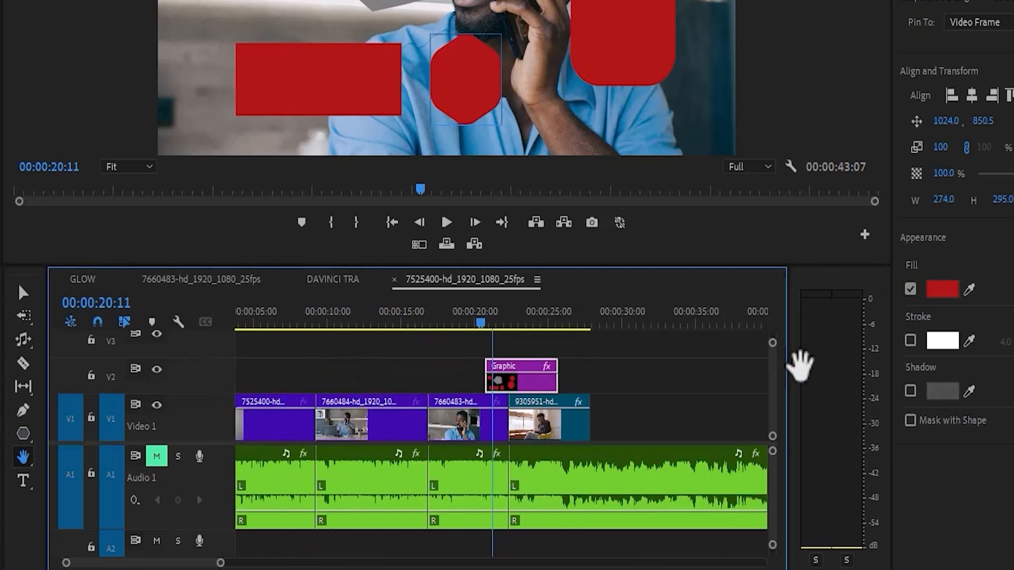
click(26, 460)
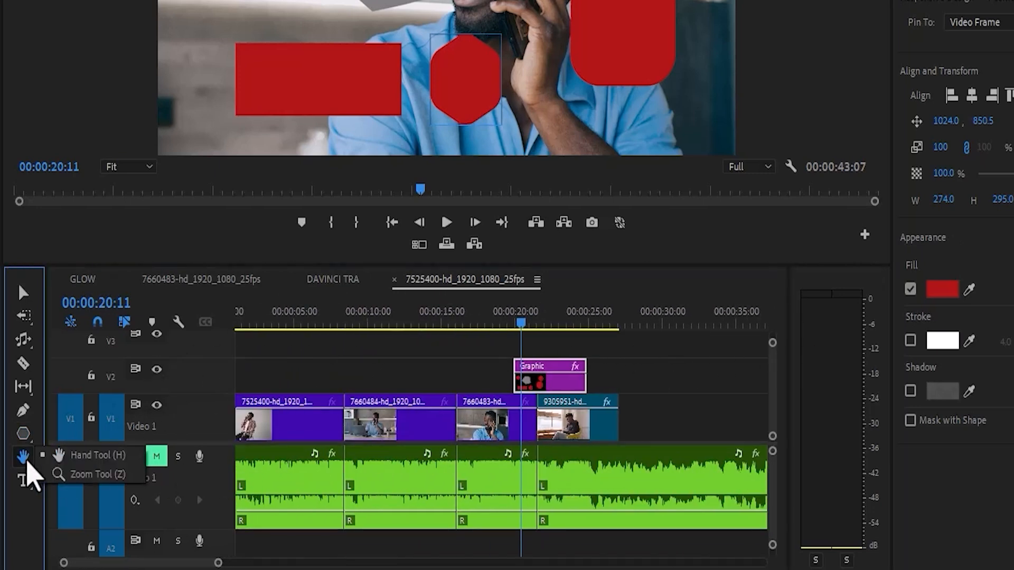
click(79, 474)
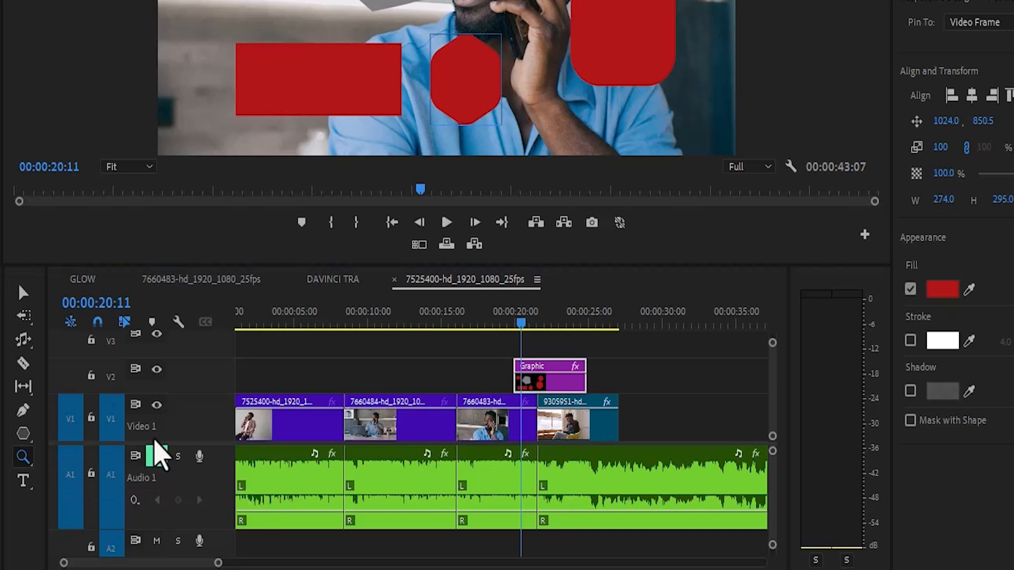
Magnify the timeline repeatedly around the last clips with the Zoom tool, and fit the whole sequence back into view.
click(687, 405)
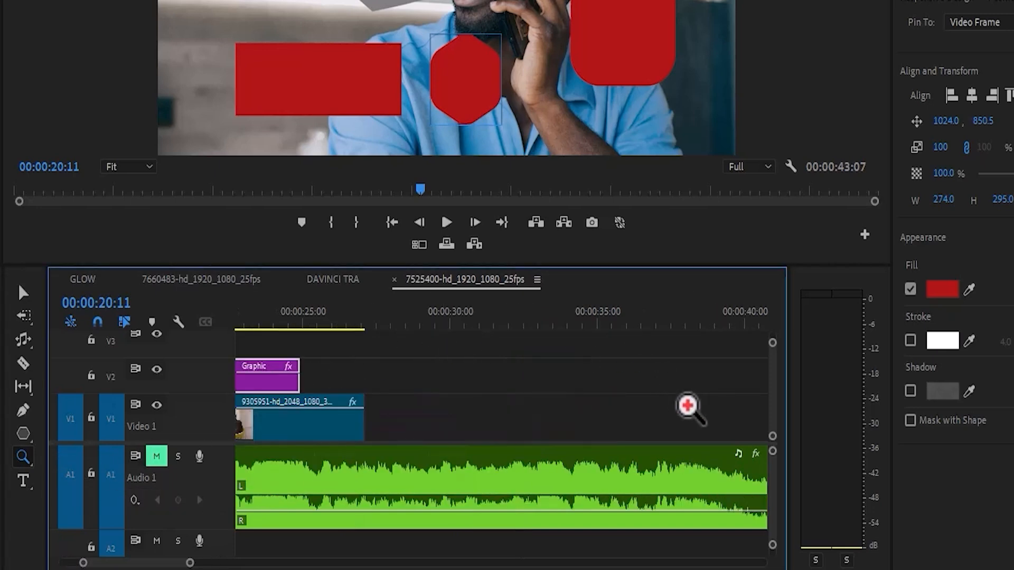
click(289, 349)
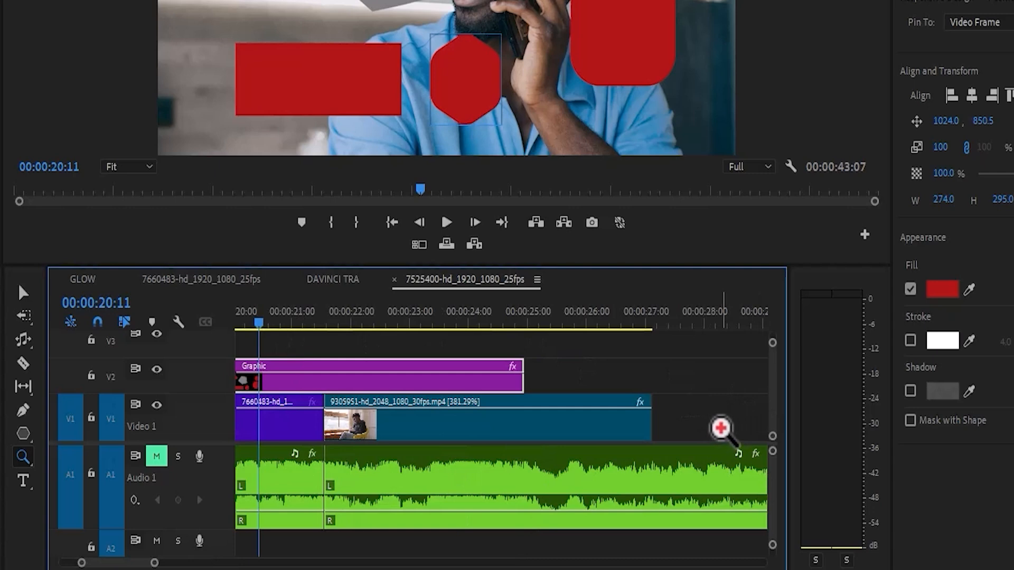
click(720, 426)
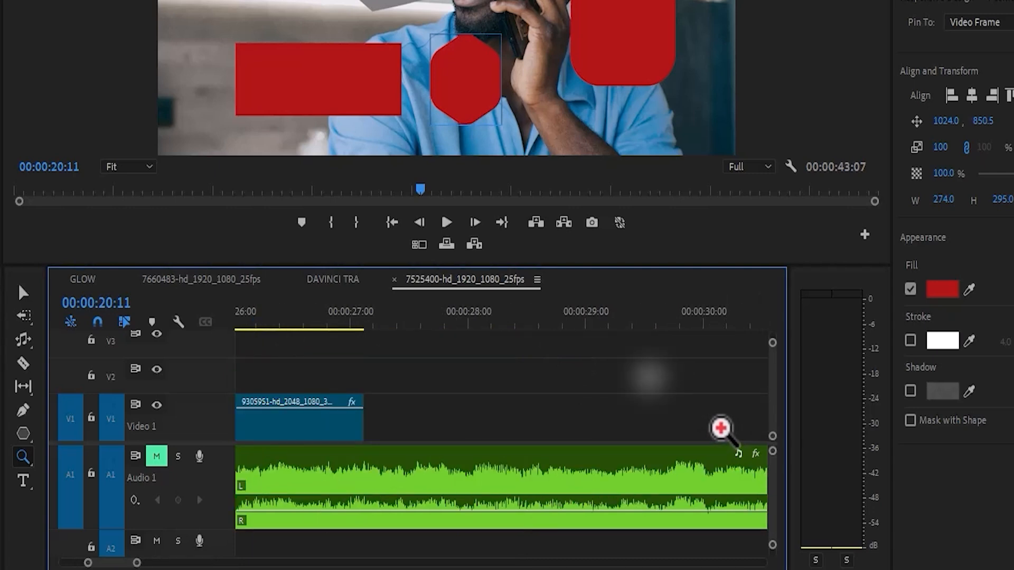
click(721, 426)
click(720, 427)
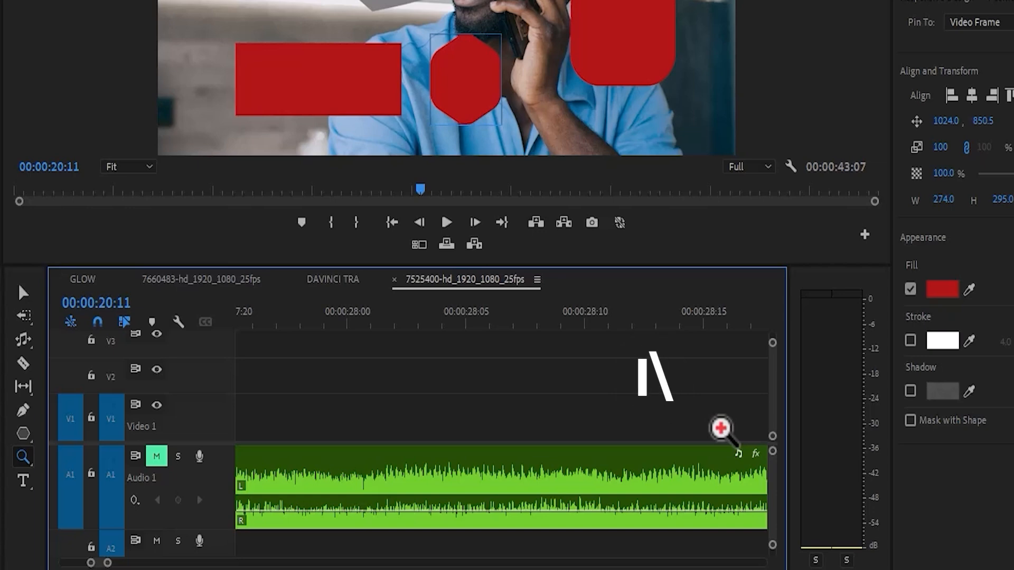
key(backslash)
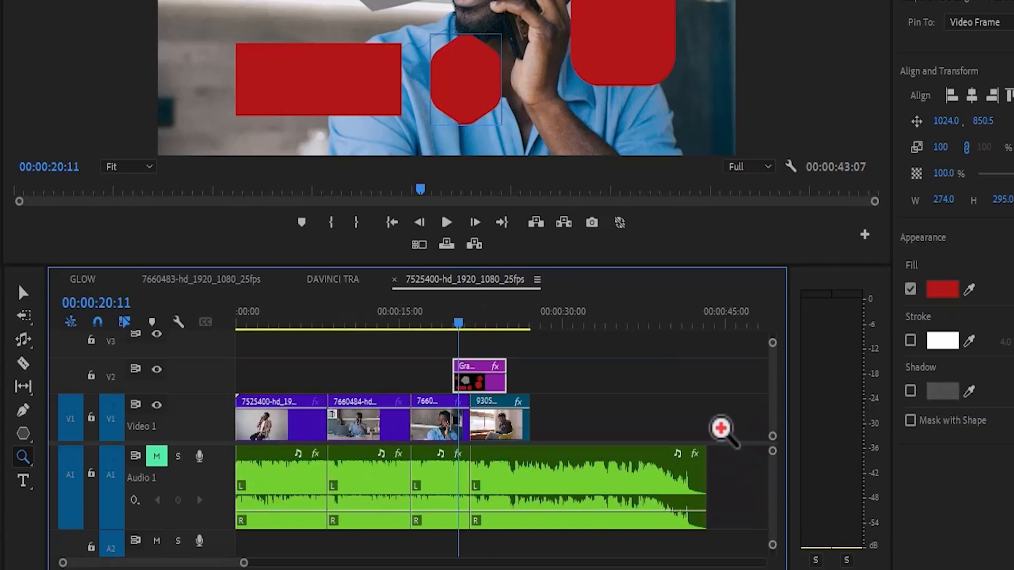
key(backslash)
key(backslash)
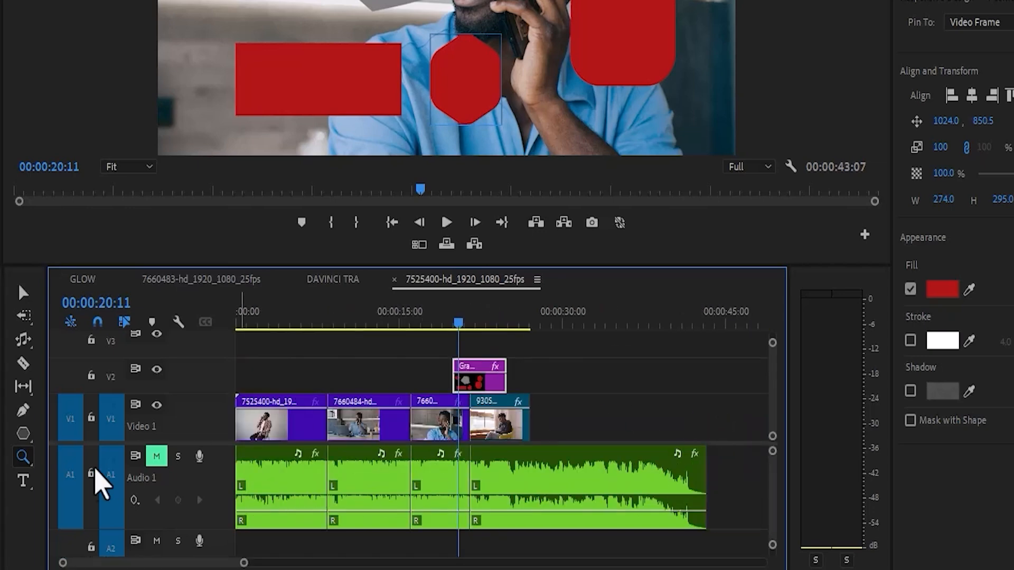
Add the horizontal text "THUKDNM" near the image's upper edge, above the man's head, with the Type tool.
click(24, 478)
click(400, 62)
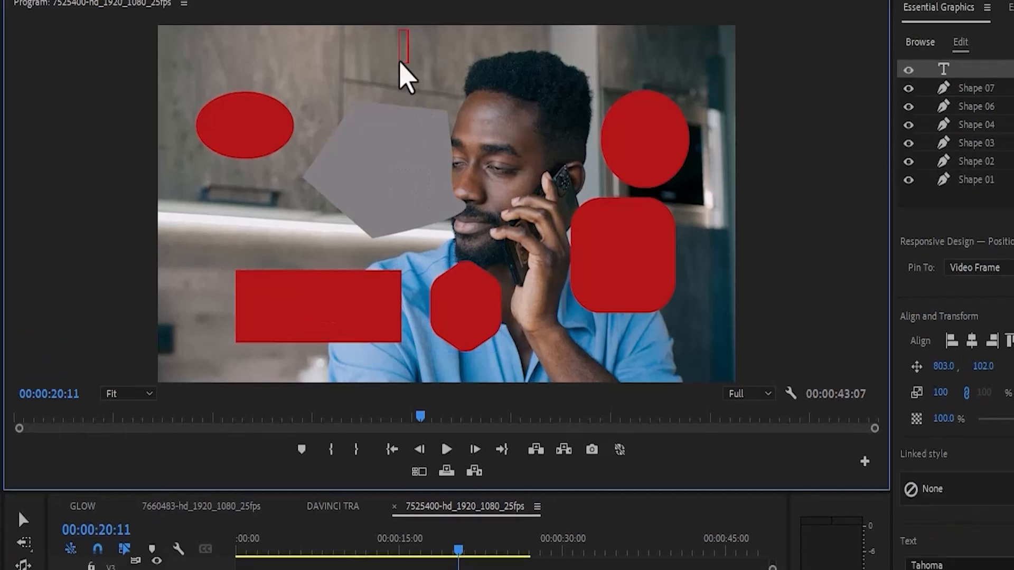
text(THUKDNM)
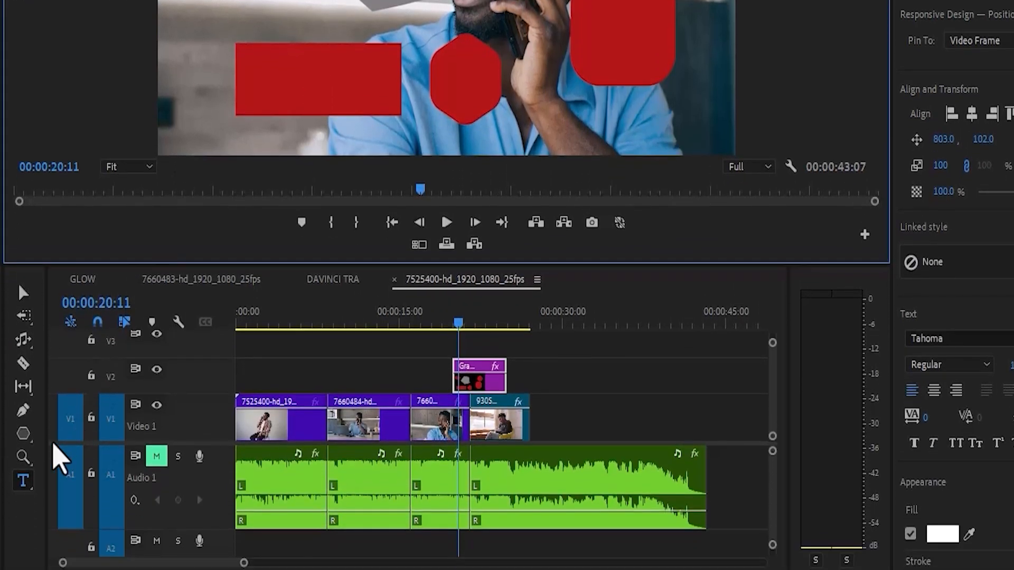
Add the text "VERTICALLY" running downward near the image's upper-left corner, beside the ellipse, with the Vertical Type tool.
click(23, 562)
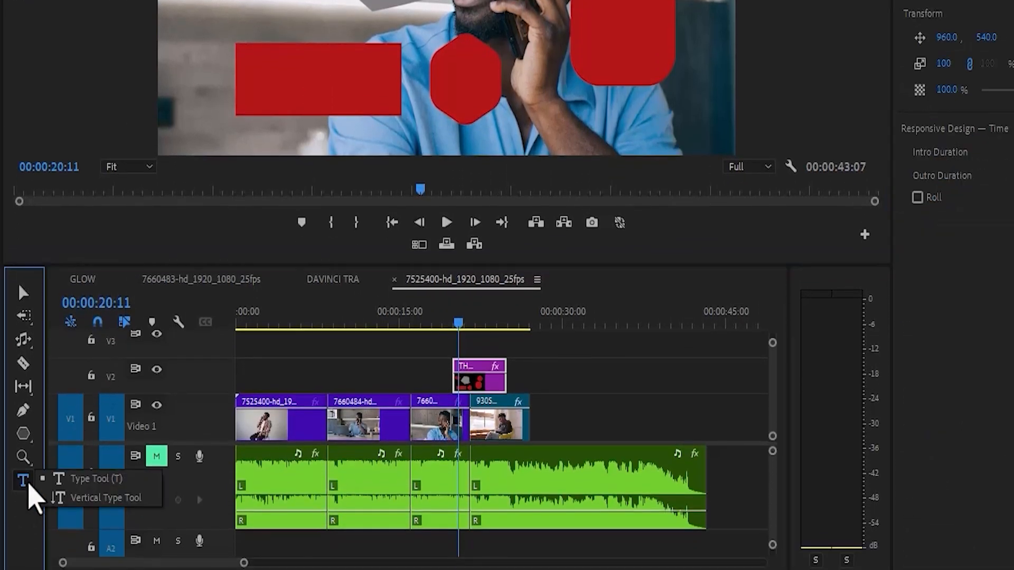
click(77, 569)
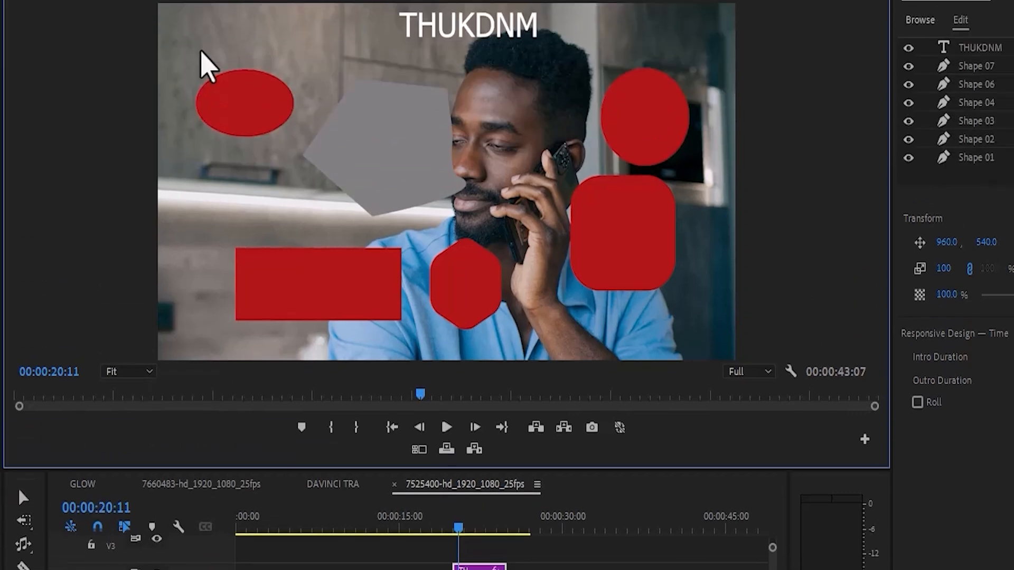
click(203, 75)
text(VERTICALLY)
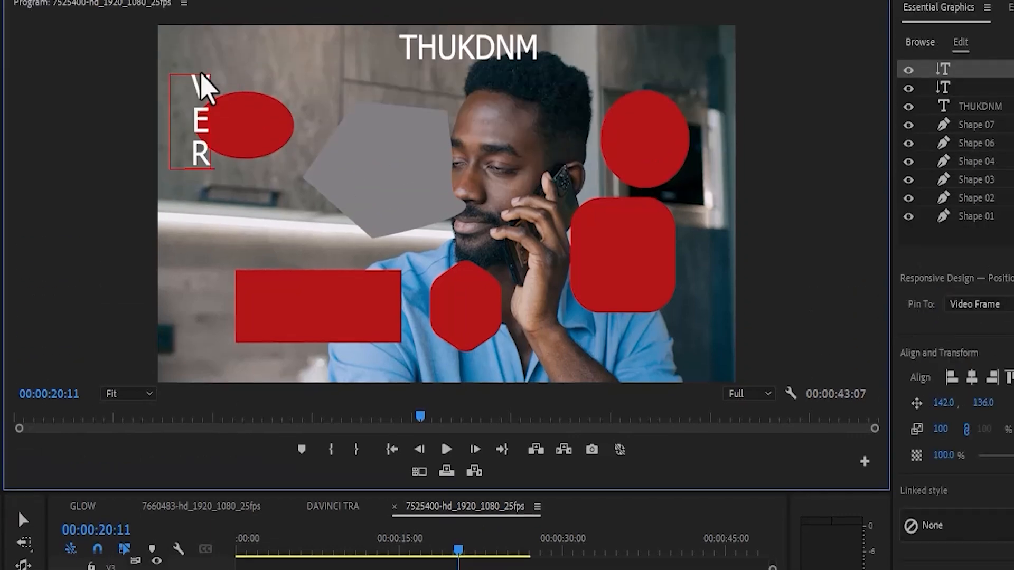